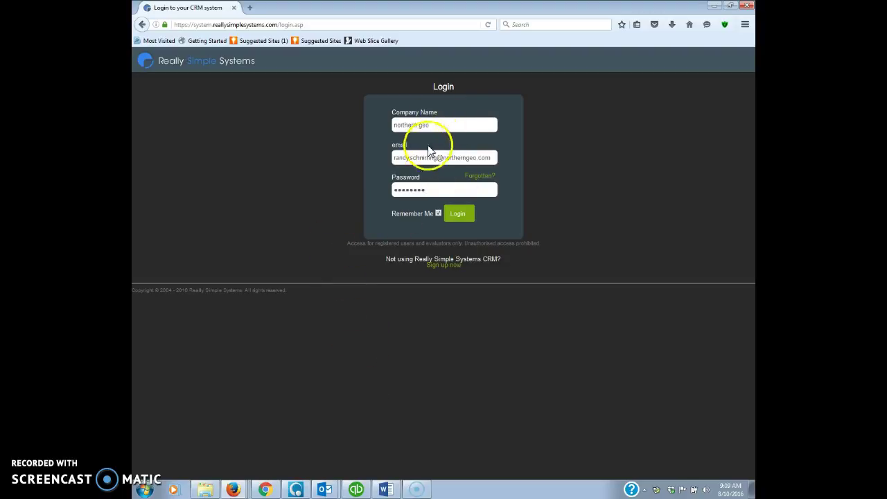
# Step: Log in to the CRM with the prefilled credentials and start a new account from the accounts list
pyautogui.click(461, 217)
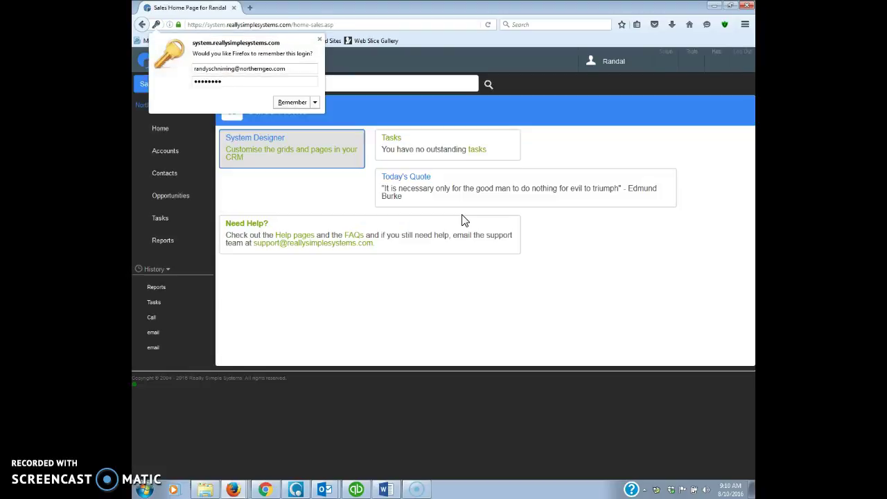
pyautogui.click(319, 40)
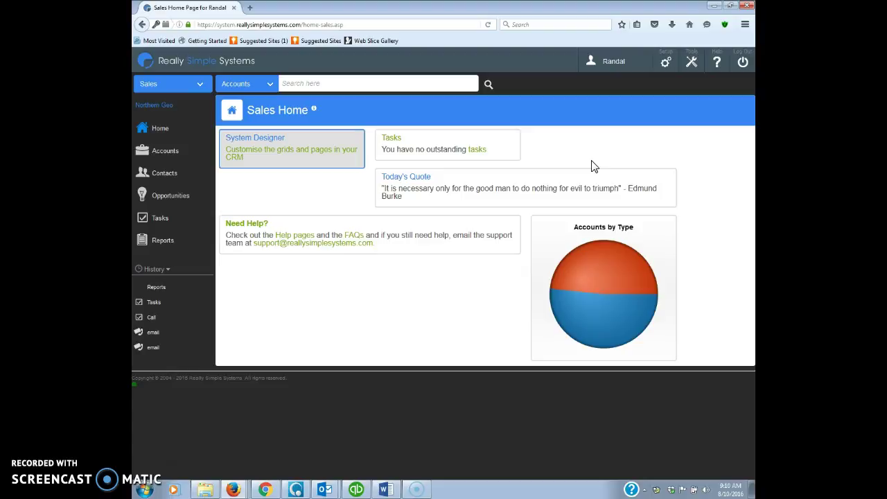
pyautogui.click(160, 154)
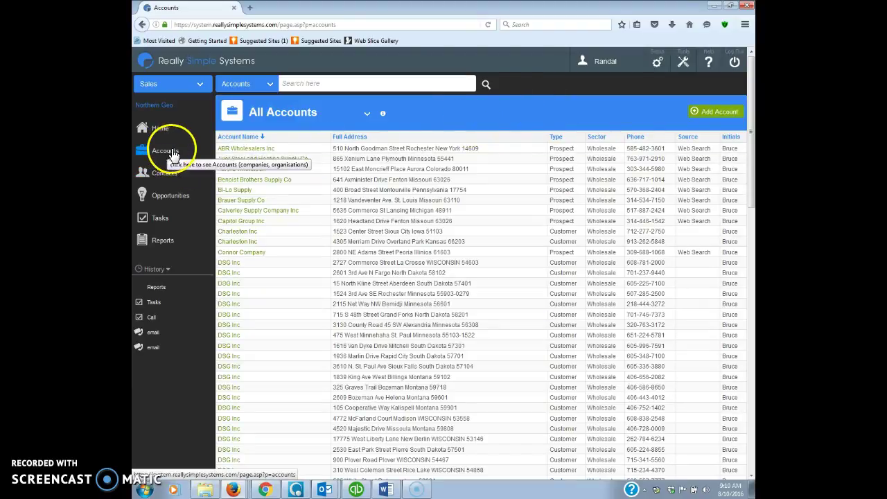
pyautogui.click(703, 113)
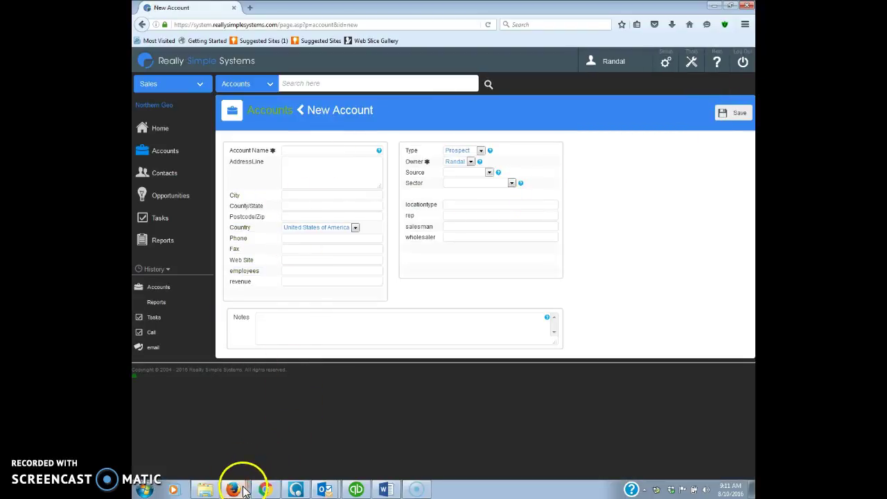
# Step: Switch to the MNGHPA Find a Pro page and copy the company name Heating & Cooling Two, Inc
pyautogui.moveTo(243, 490)
pyautogui.click(246, 437)
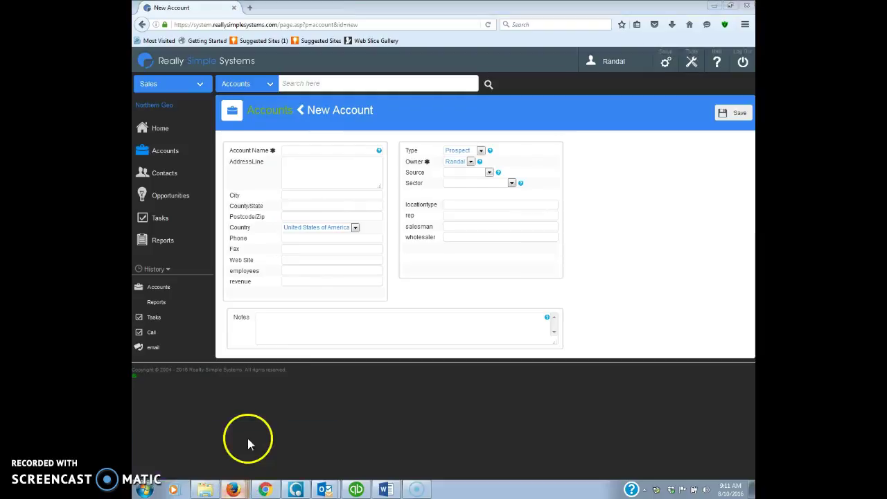
pyautogui.scroll(2, 496, 264)
pyautogui.scroll(3, 620, 264)
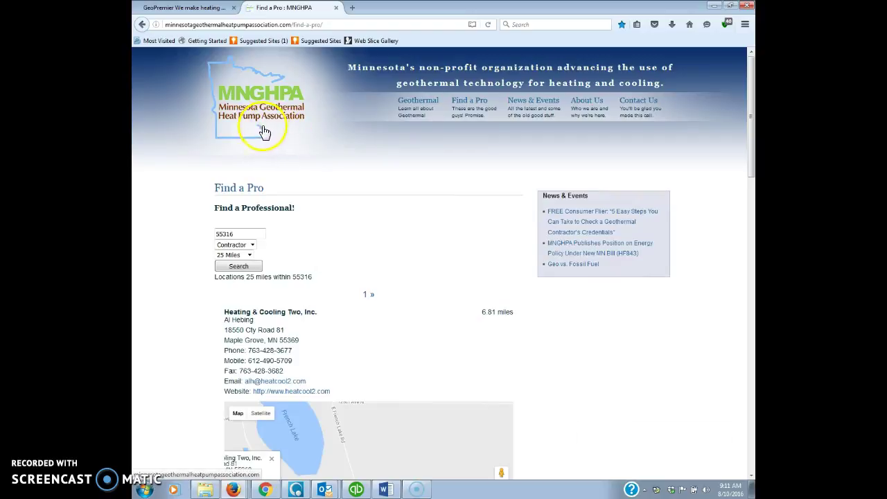
pyautogui.scroll(-3, 447, 216)
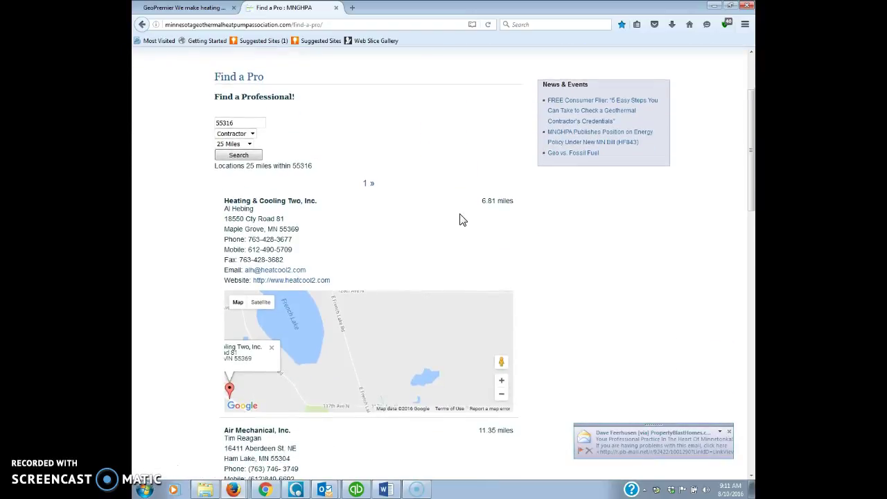
pyautogui.moveTo(224, 205); pyautogui.dragTo(264, 202)
pyautogui.click(316, 206)
pyautogui.tripleClick(315, 205)
pyautogui.click(316, 206)
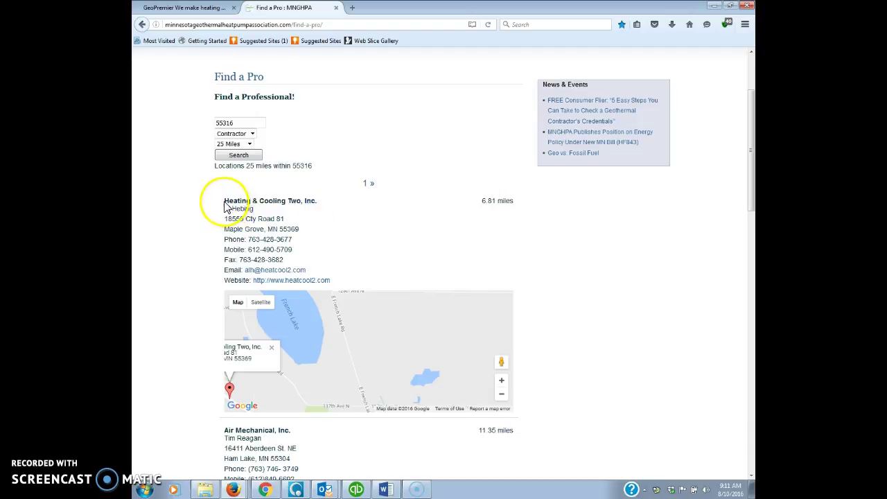
pyautogui.moveTo(225, 201); pyautogui.dragTo(318, 202)
pyautogui.hotkey('ctrl', 'c')
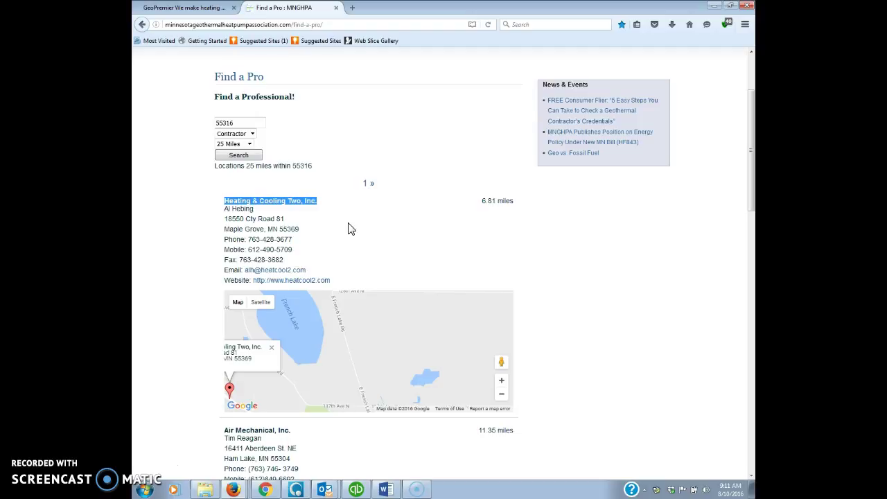
# Step: Switch back to the new account form and paste Heating & Cooling Two, Inc. as the Account Name
pyautogui.hotkey('alt', 'Tab')
pyautogui.click(326, 151)
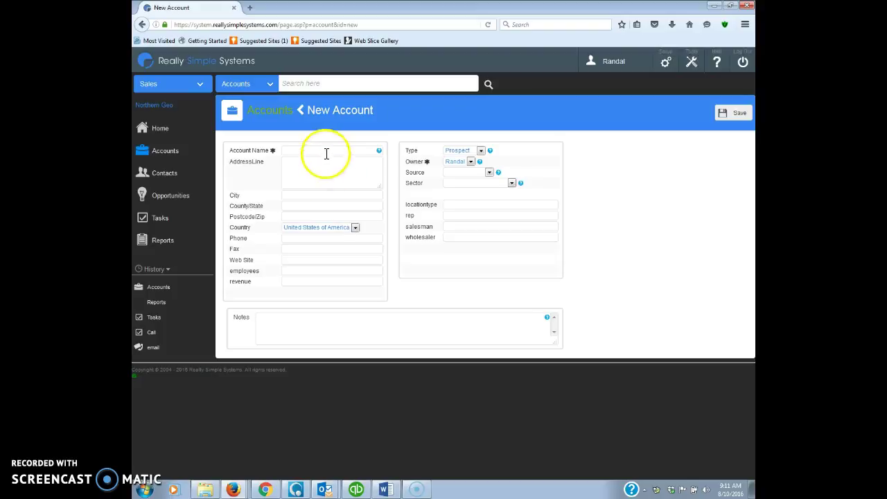
pyautogui.hotkey('ctrl', 'v')
# Step: Copy the city from the contractor listing into the account's City field and set County/State to MN
pyautogui.click(317, 196)
pyautogui.click(420, 220)
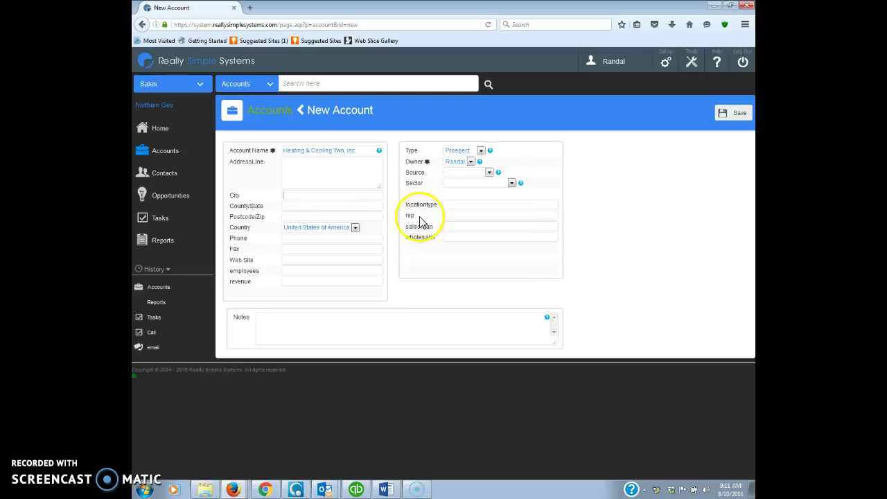
pyautogui.hotkey('alt', 'Tab')
pyautogui.moveTo(264, 231); pyautogui.dragTo(229, 232)
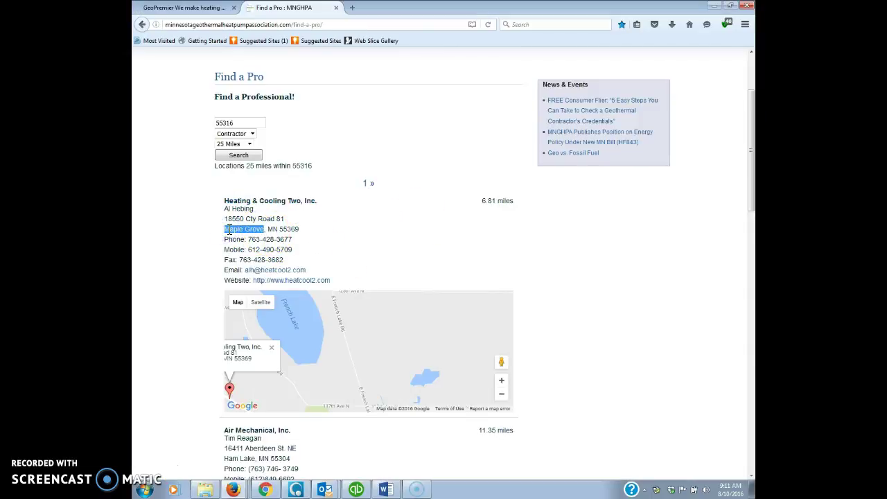
pyautogui.hotkey('alt', 'Tab')
pyautogui.click(298, 208)
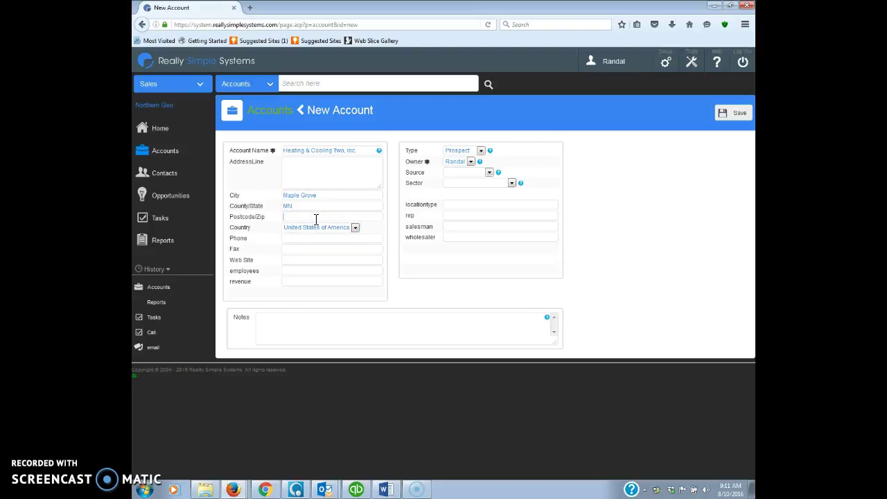
# Step: Copy the zip code from the contractor listing into the account's Postcode/Zip field
pyautogui.hotkey('alt', 'Tab')
pyautogui.click(286, 230)
pyautogui.doubleClick(286, 229)
pyautogui.hotkey('ctrl', 'c')
pyautogui.hotkey('alt', 'Tab')
pyautogui.hotkey('ctrl', 'v')
# Step: Copy the main phone number from the contractor listing into the account's Phone field
pyautogui.click(301, 238)
pyautogui.hotkey('alt', 'Tab')
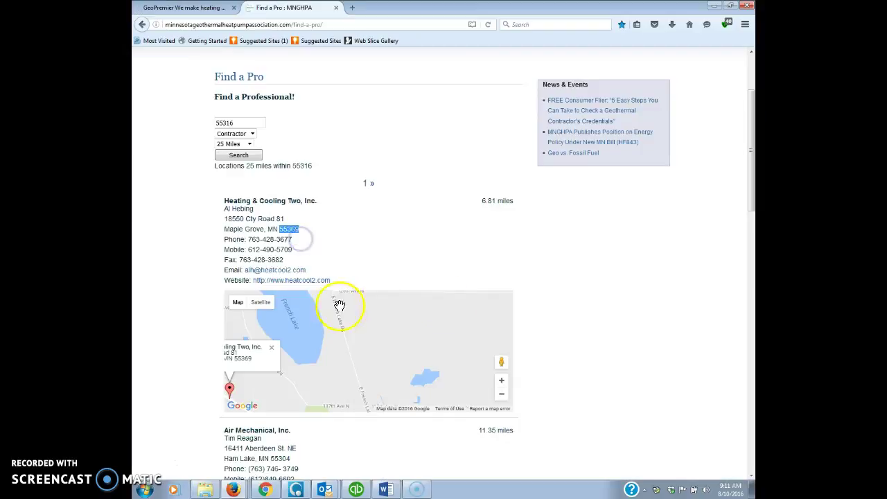
pyautogui.click(289, 240)
pyautogui.moveTo(289, 240); pyautogui.dragTo(248, 241)
pyautogui.hotkey('ctrl', 'c')
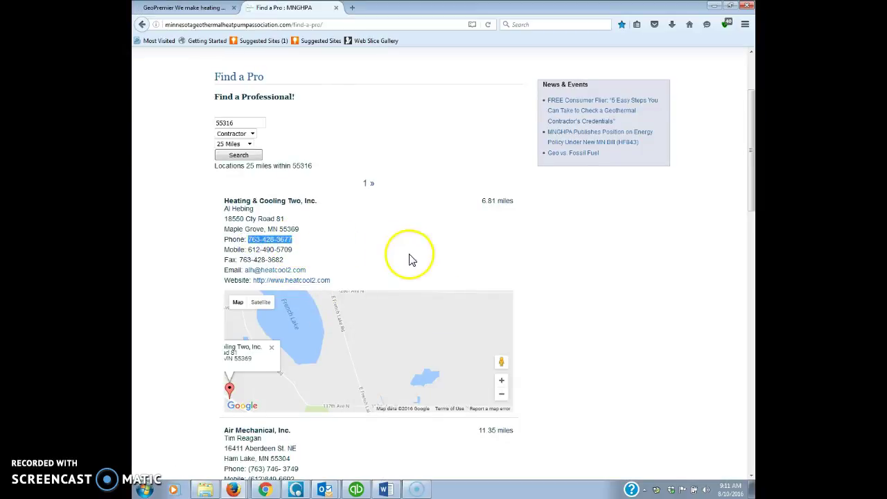
pyautogui.hotkey('alt', 'Tab')
pyautogui.hotkey('ctrl', 'v')
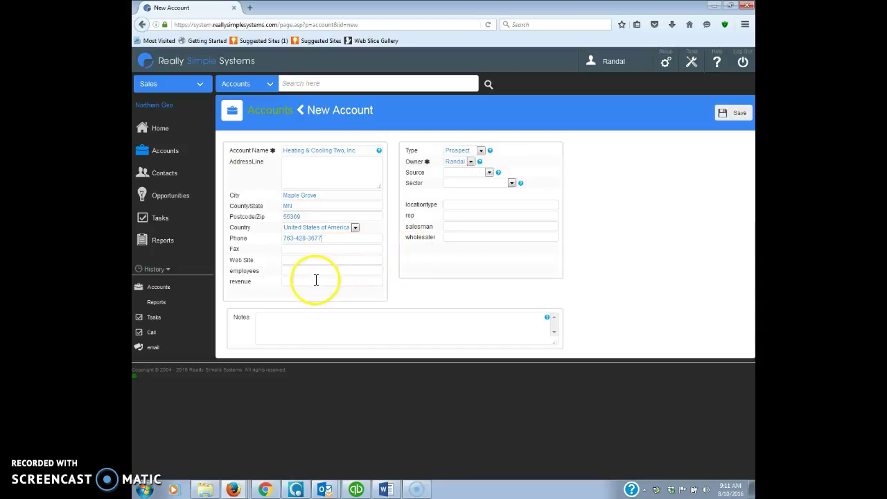
pyautogui.hotkey('alt', 'Tab')
pyautogui.moveTo(333, 281); pyautogui.dragTo(254, 290)
pyautogui.hotkey('ctrl', 'c')
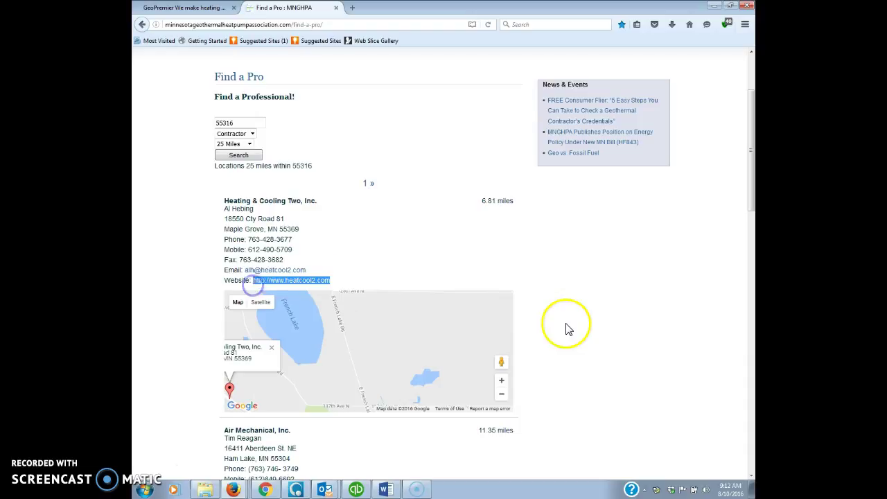
pyautogui.hotkey('alt', 'Tab')
pyautogui.hotkey('ctrl', 'v')
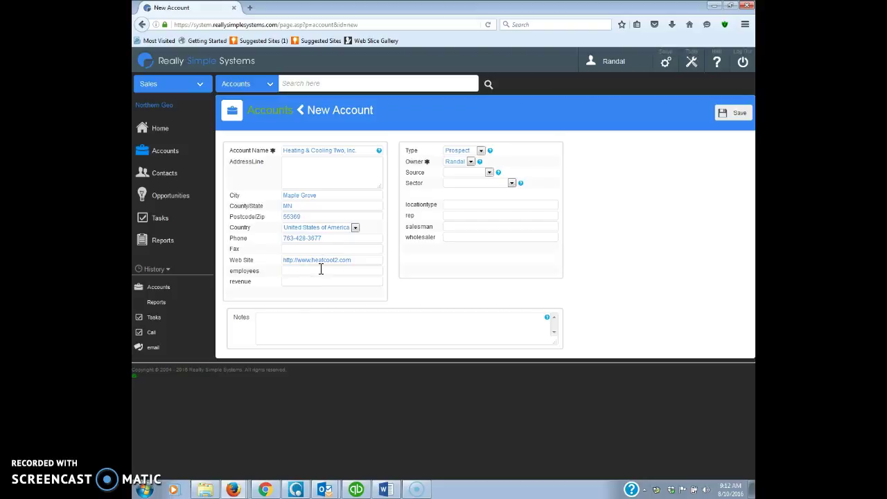
pyautogui.click(471, 162)
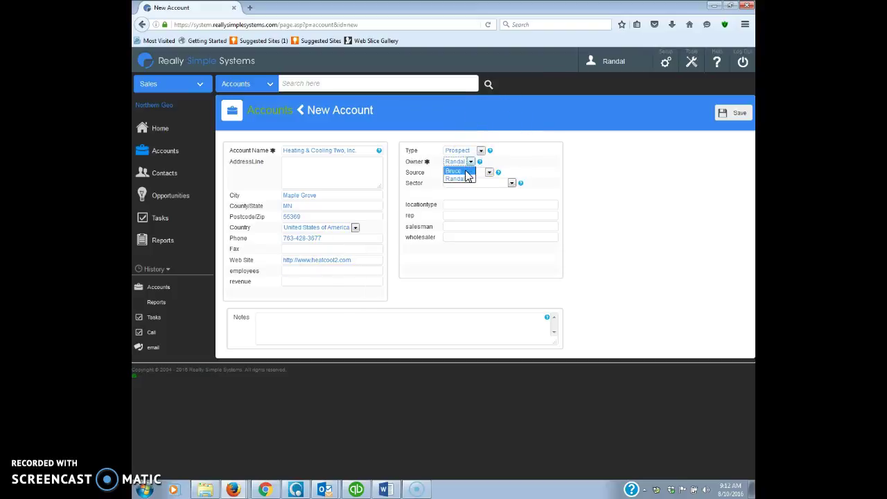
pyautogui.click(490, 150)
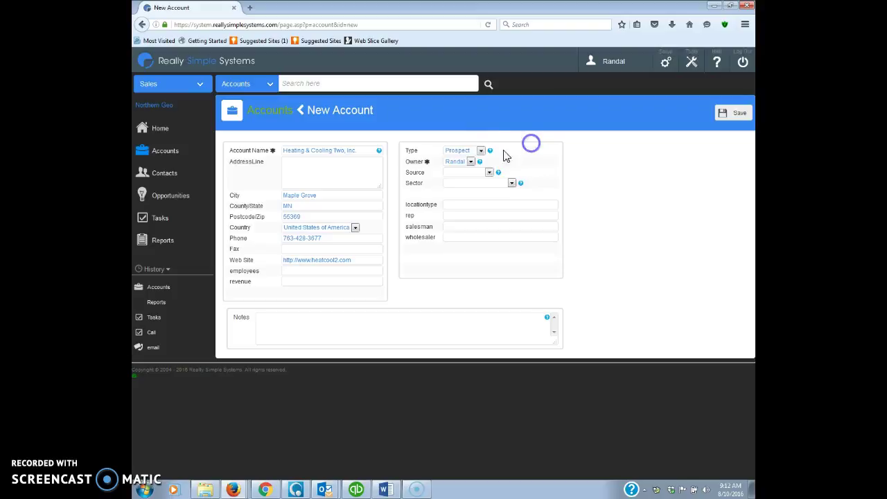
pyautogui.click(481, 152)
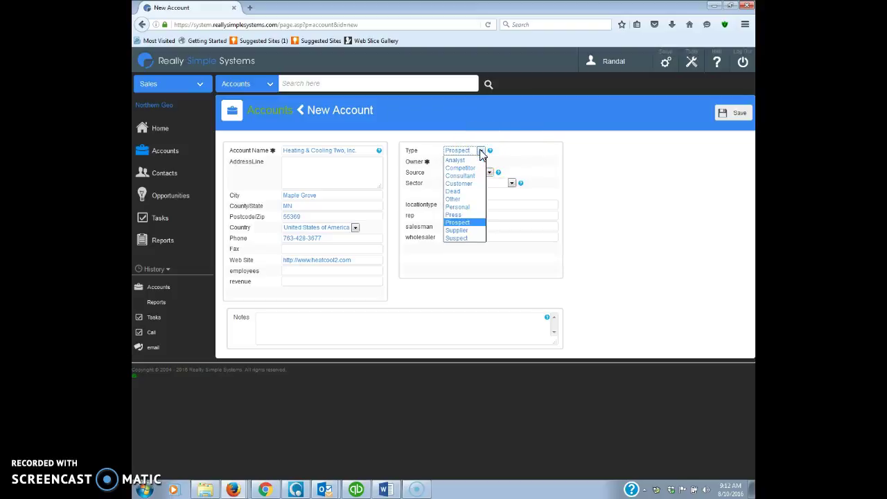
pyautogui.moveTo(482, 154); pyautogui.dragTo(465, 236)
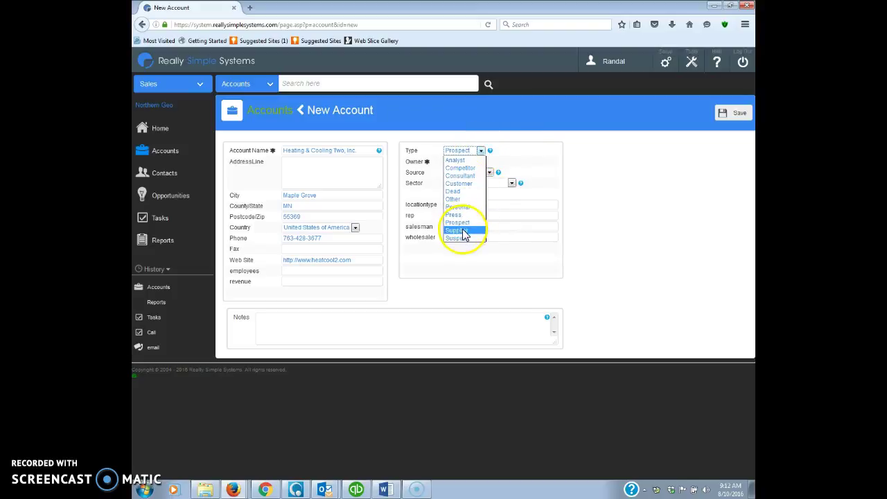
pyautogui.click(525, 165)
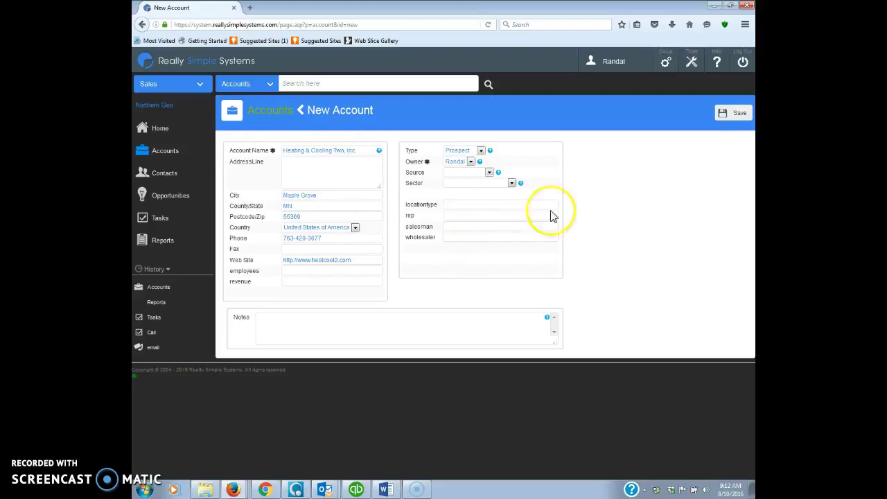
# Step: Save the Heating & Cooling Two, Inc. account and start a new contact within it
pyautogui.click(732, 114)
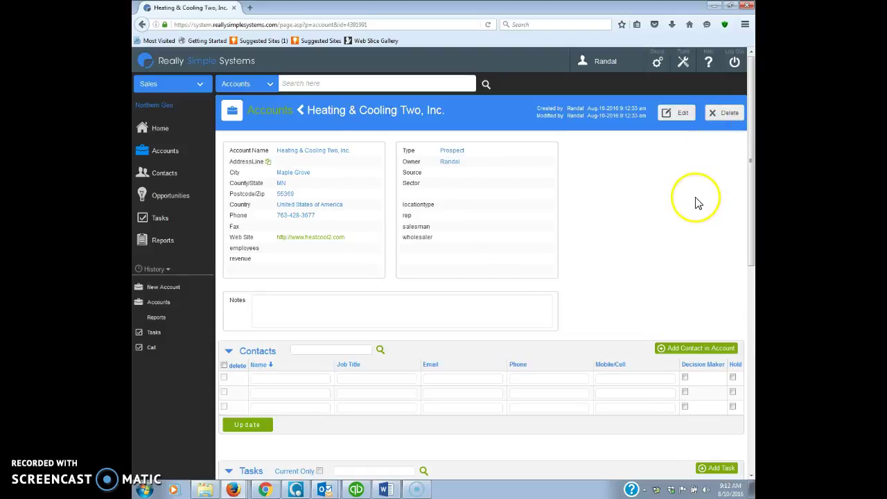
pyautogui.scroll(-2, 671, 229)
pyautogui.scroll(-3, 669, 229)
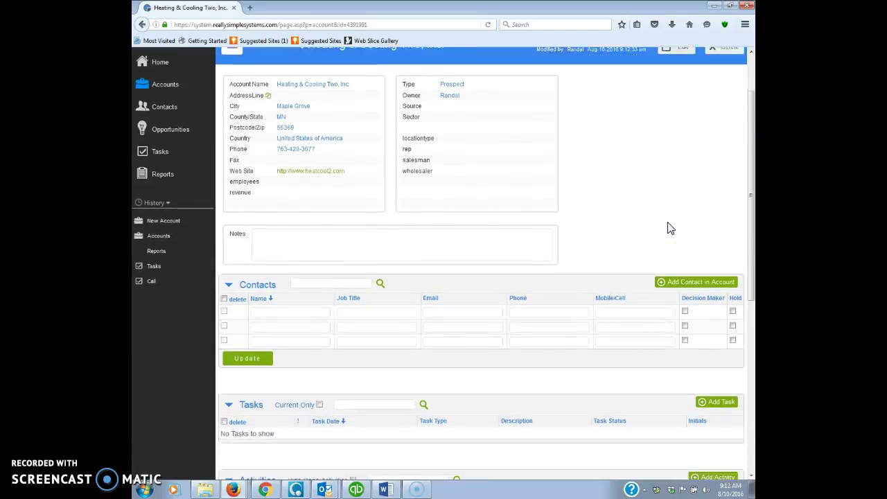
pyautogui.click(671, 240)
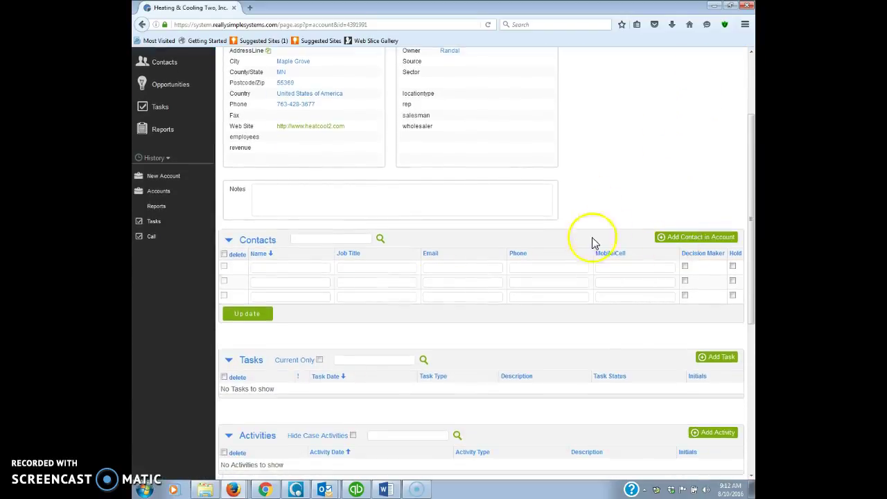
pyautogui.click(668, 240)
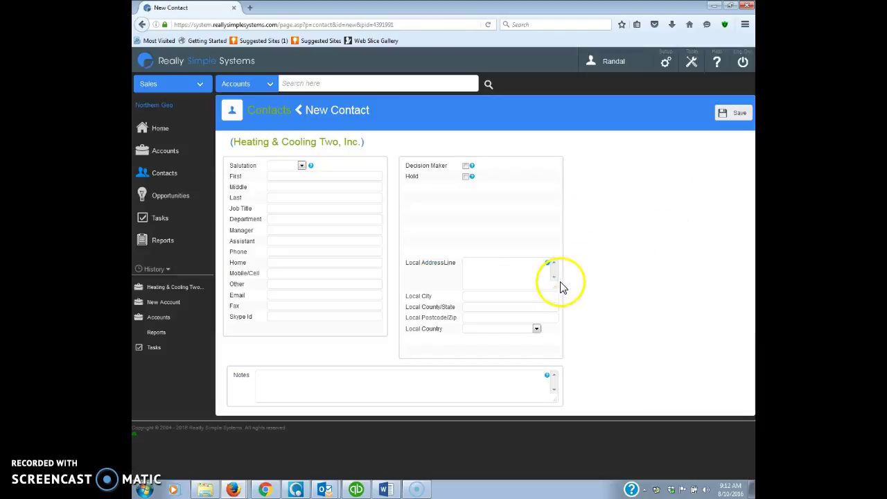
# Step: Copy the contact person's name from the contractor listing and split it between the First and Last fields
pyautogui.hotkey('alt', 'Tab')
pyautogui.moveTo(254, 208); pyautogui.dragTo(223, 210)
pyautogui.hotkey('ctrl', 'c')
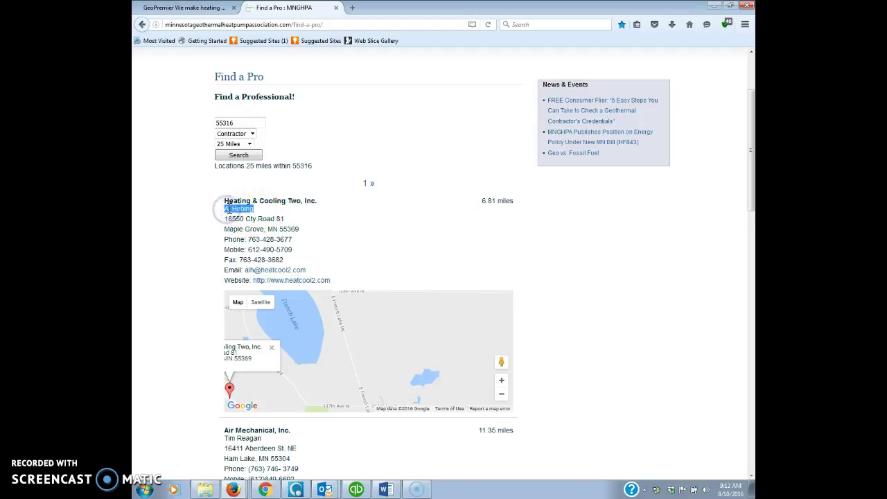
pyautogui.hotkey('alt', 'Tab')
pyautogui.click(277, 176)
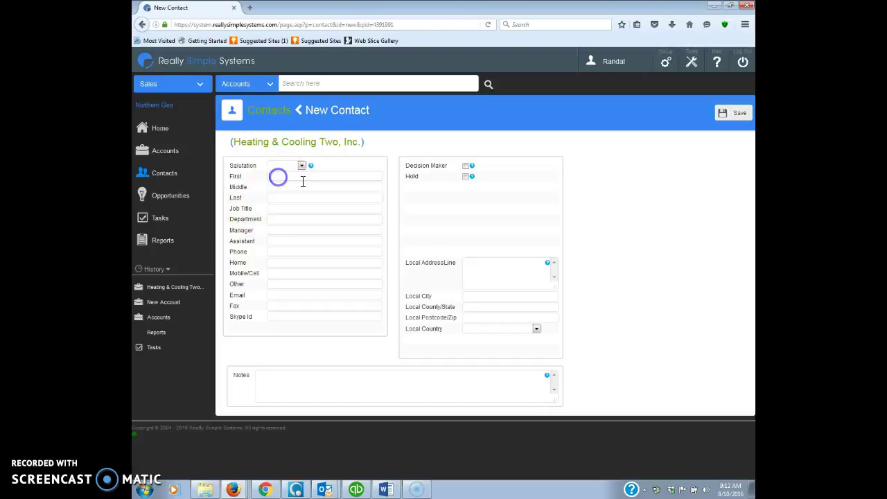
pyautogui.hotkey('ctrl', 'v')
pyautogui.doubleClick(281, 176)
pyautogui.hotkey('ctrl', 'c')
pyautogui.click(272, 198)
pyautogui.hotkey('ctrl', 'v')
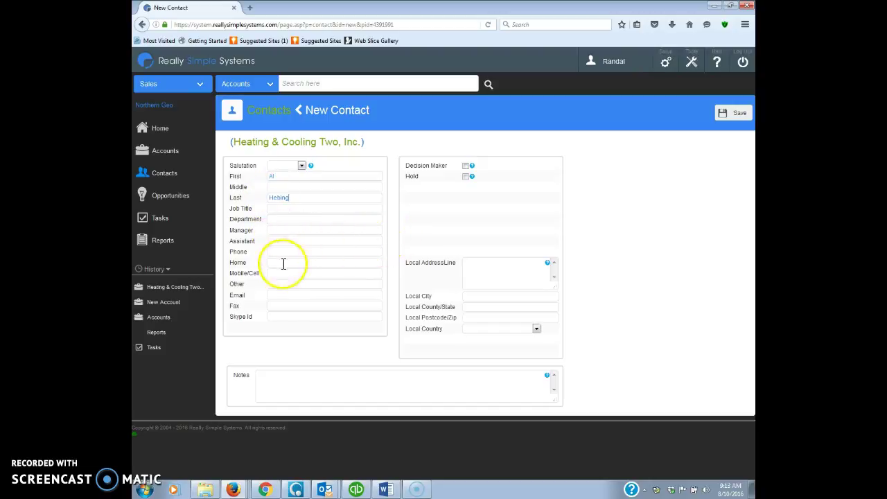
# Step: Copy the mobile number from the contractor listing into the contact's Mobile/Cell field
pyautogui.hotkey('alt', 'Tab')
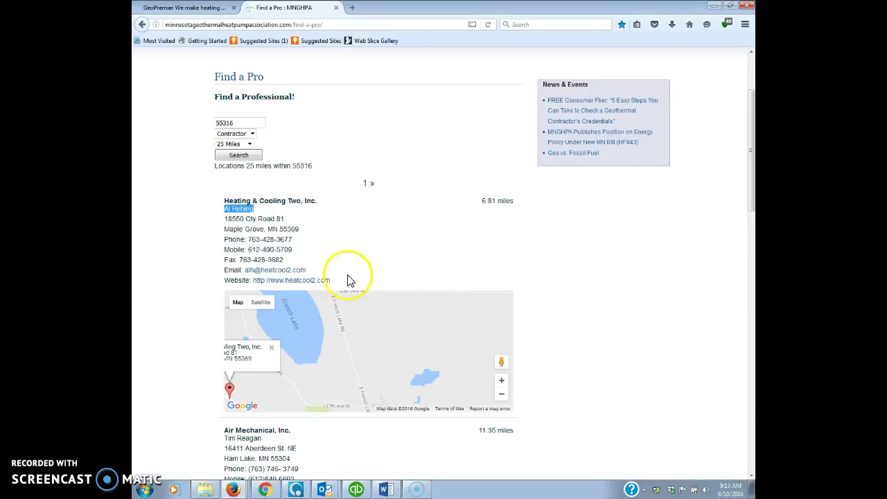
pyautogui.moveTo(292, 250); pyautogui.dragTo(248, 250)
pyautogui.hotkey('ctrl', 'c')
pyautogui.hotkey('alt', 'Tab')
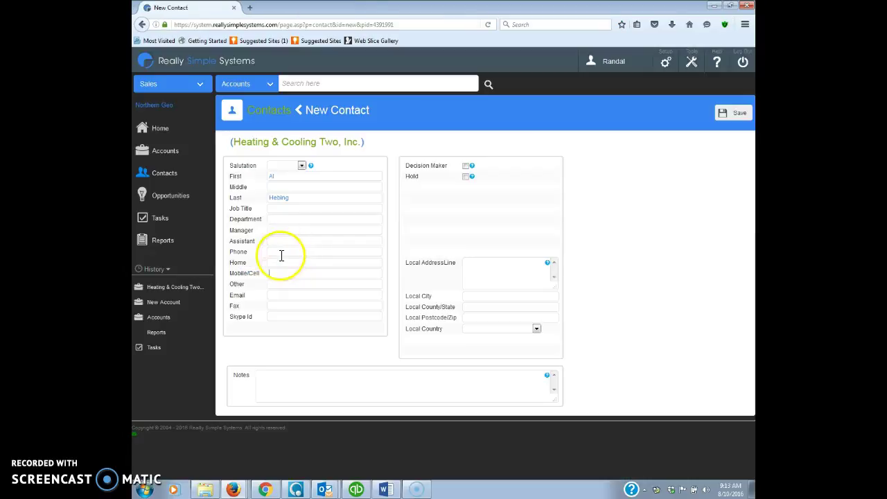
pyautogui.hotkey('ctrl', 'v')
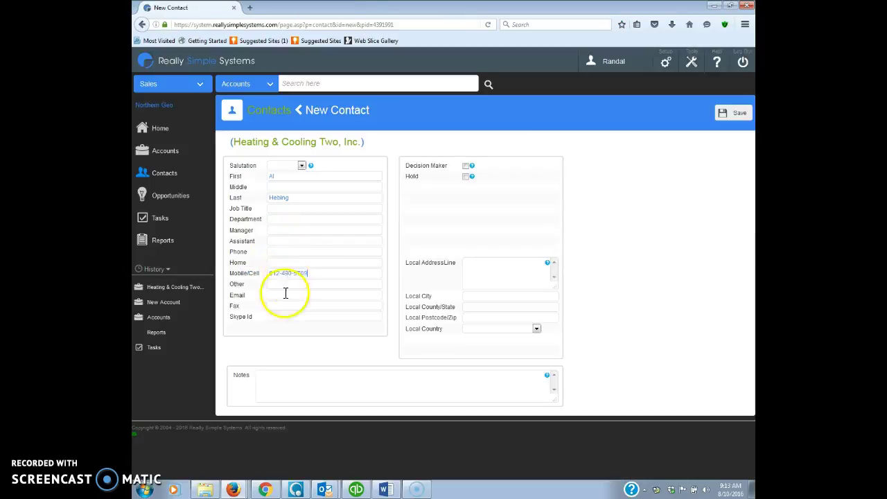
# Step: Copy the fax number from the contractor listing into the contact's Fax field
pyautogui.hotkey('alt', 'Tab')
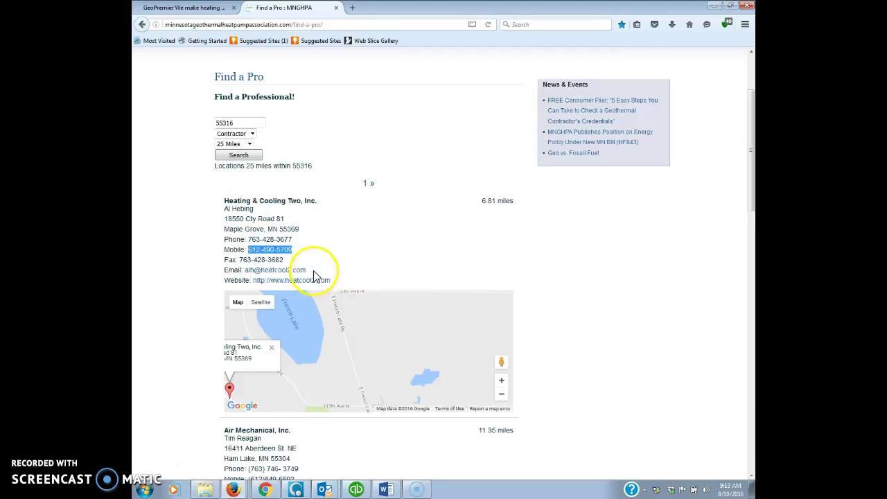
pyautogui.moveTo(283, 259); pyautogui.dragTo(239, 260)
pyautogui.hotkey('ctrl', 'v')
# Step: Copy the contact's email address from the contractor listing into the new contact's Email field
pyautogui.click(280, 296)
pyautogui.hotkey('alt', 'Tab')
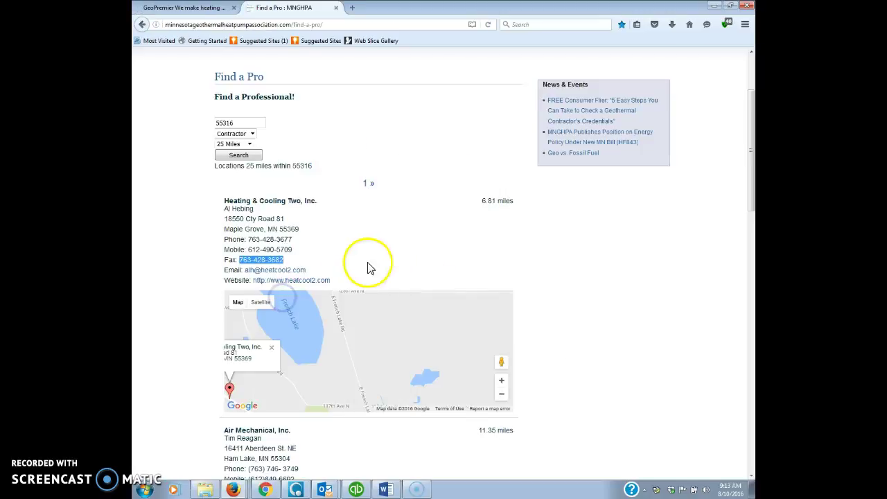
pyautogui.click(308, 271)
pyautogui.moveTo(308, 271); pyautogui.dragTo(244, 273)
pyautogui.hotkey('alt', 'Tab')
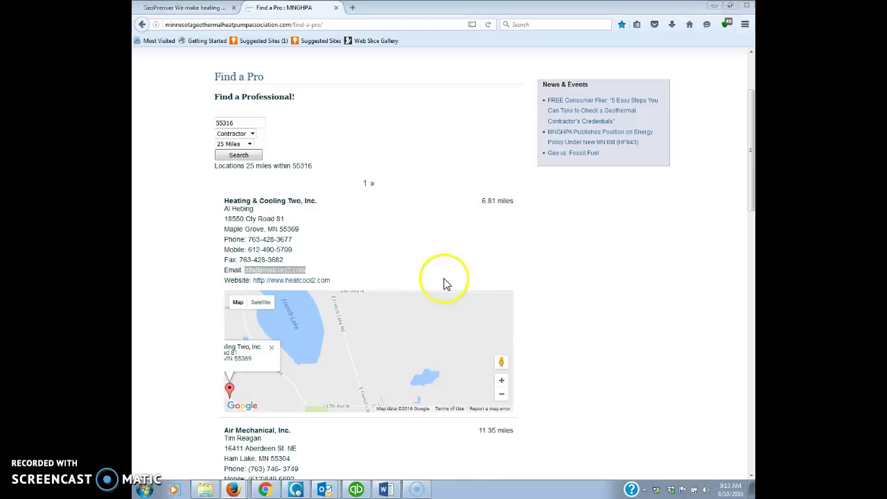
pyautogui.hotkey('ctrl', 'v')
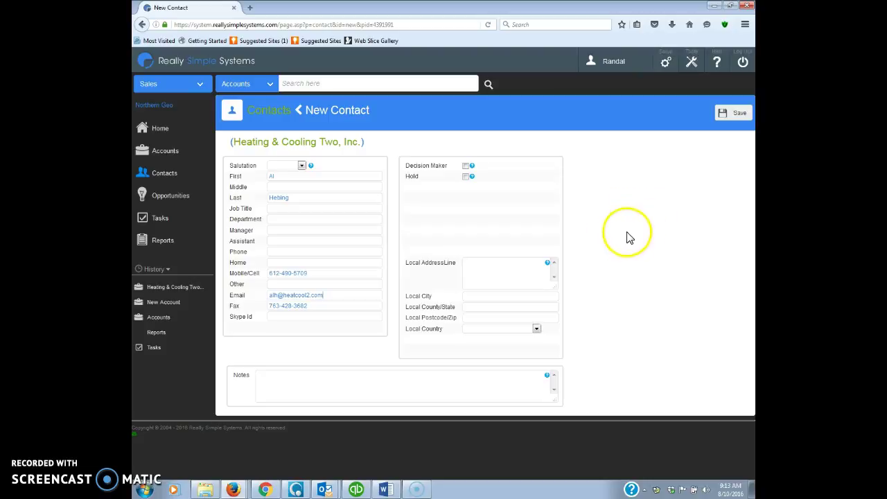
# Step: Mark the new contact as a Decision Maker, leave the notes blank and save the contact
pyautogui.click(466, 166)
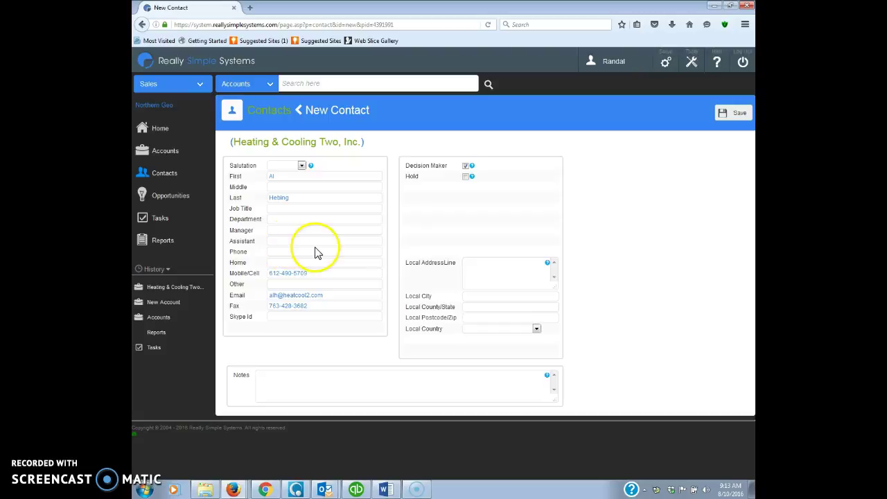
pyautogui.click(345, 385)
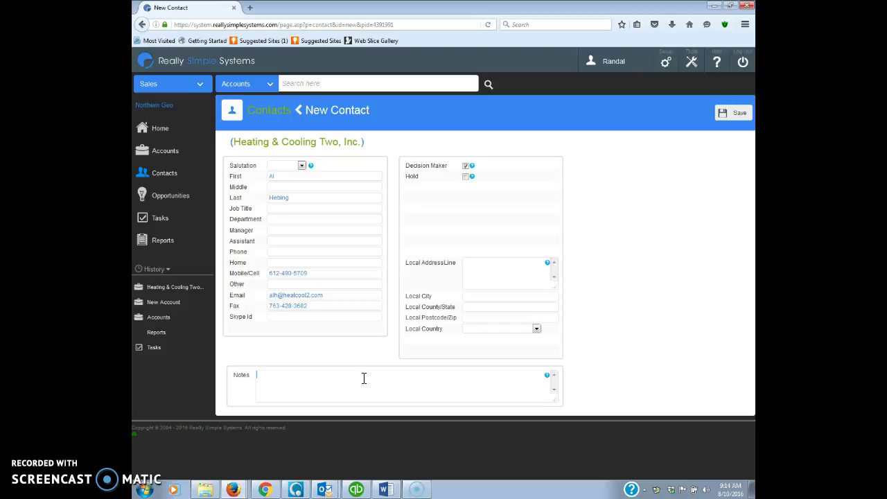
pyautogui.click(735, 114)
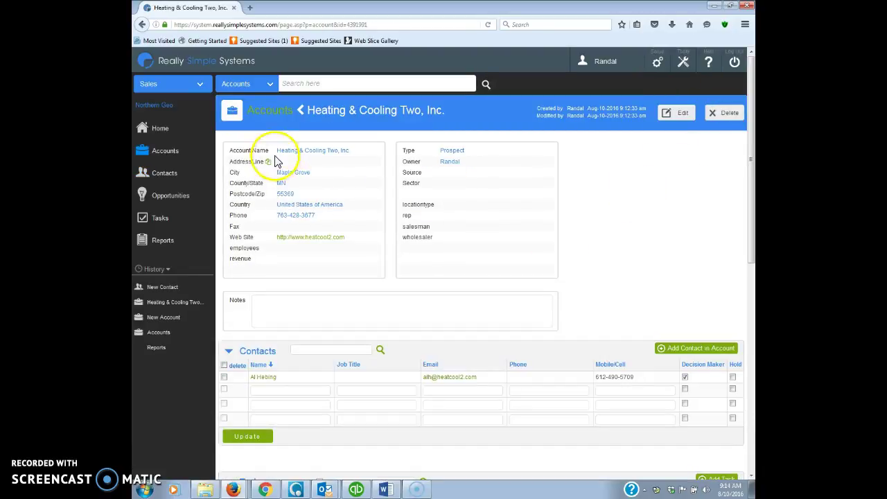
# Step: Add a new task to the Heating & Cooling Two, Inc. account and set its date to Aug-17-2016
pyautogui.scroll(-2, 273, 368)
pyautogui.scroll(-5, 353, 301)
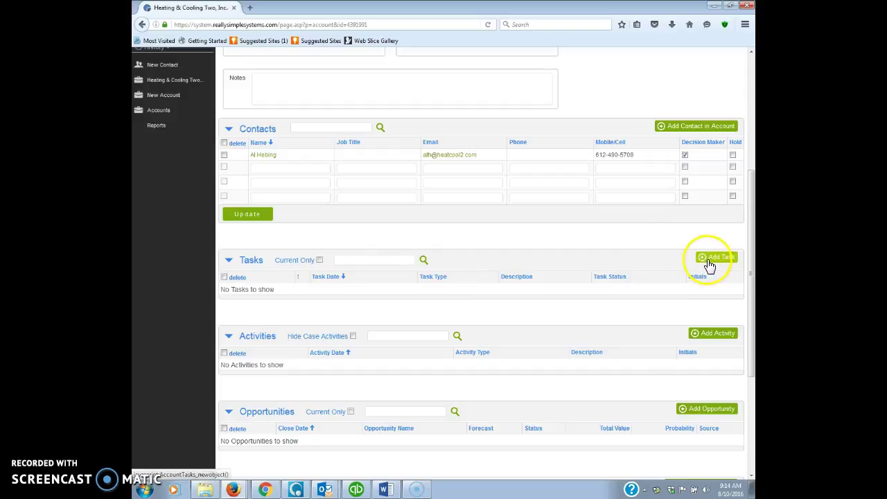
pyautogui.scroll(7, 700, 265)
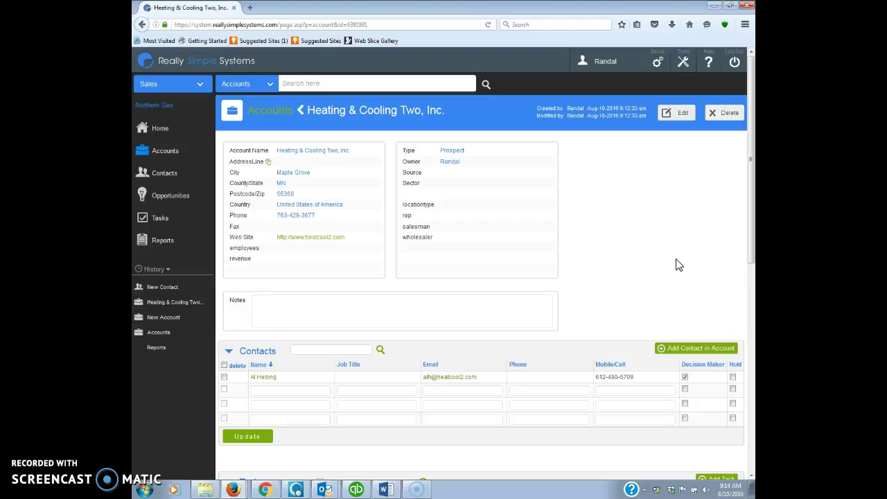
pyautogui.scroll(-3, 675, 255)
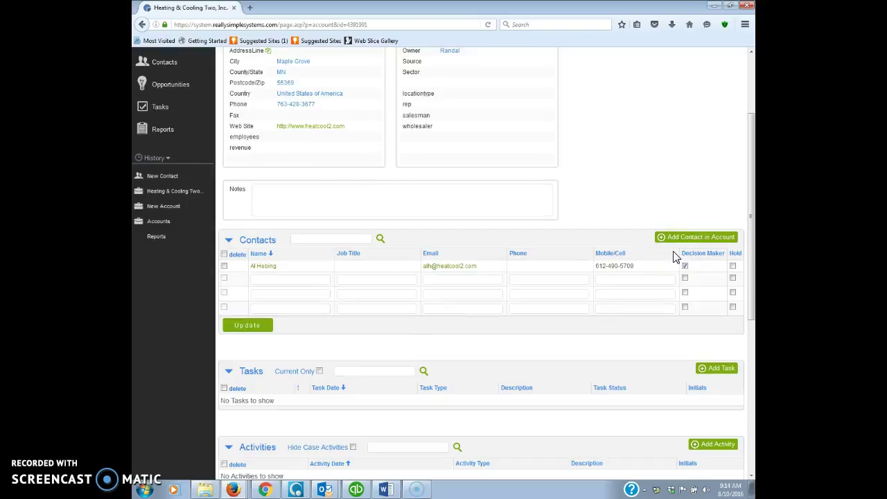
pyautogui.scroll(-2, 676, 256)
pyautogui.click(718, 314)
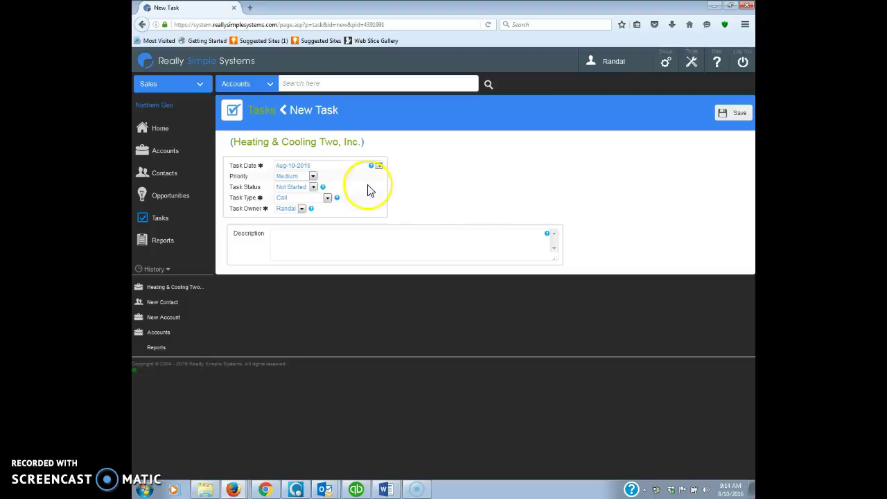
pyautogui.click(378, 165)
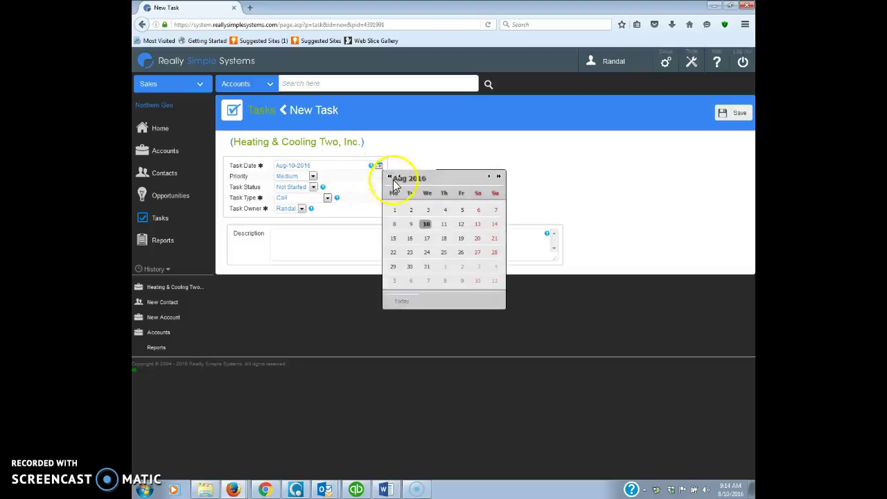
pyautogui.click(427, 238)
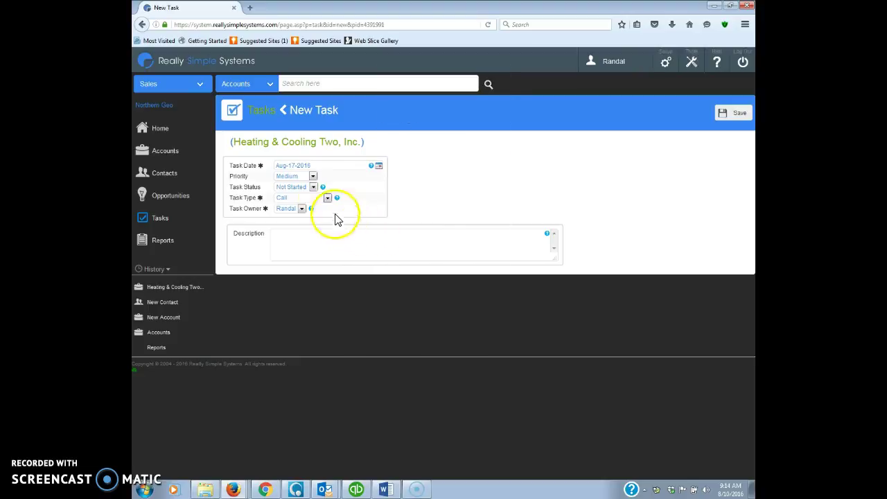
# Step: Set the new task's priority to High
pyautogui.click(313, 177)
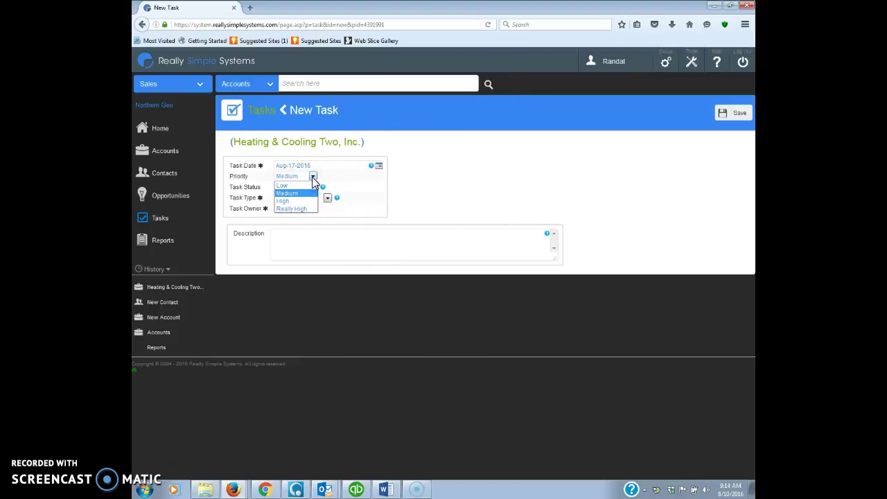
pyautogui.click(303, 187)
pyautogui.click(312, 178)
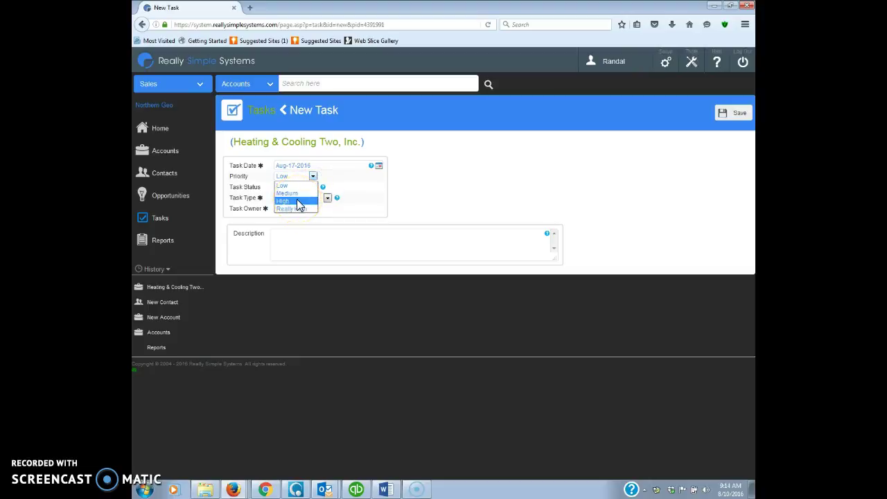
pyautogui.click(298, 202)
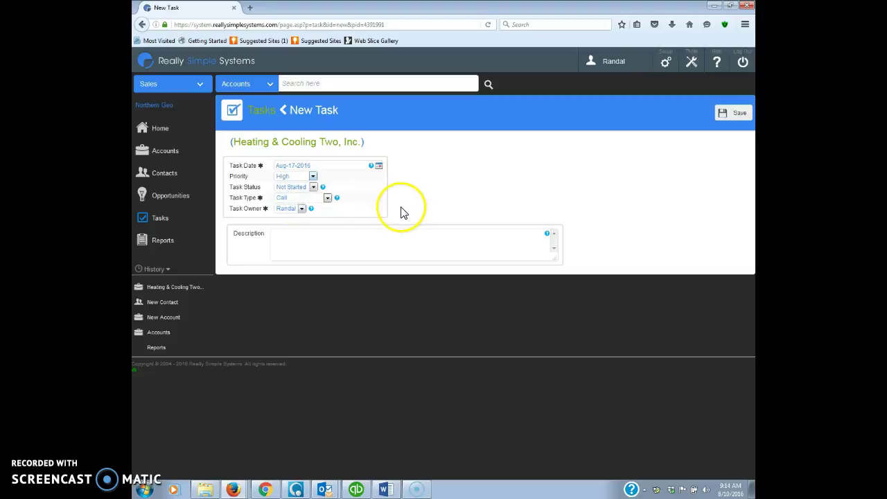
# Step: Start the task description with "Follow up phone based on previous conversation was very interested in our product line and in the"
pyautogui.click(294, 234)
pyautogui.write('F')
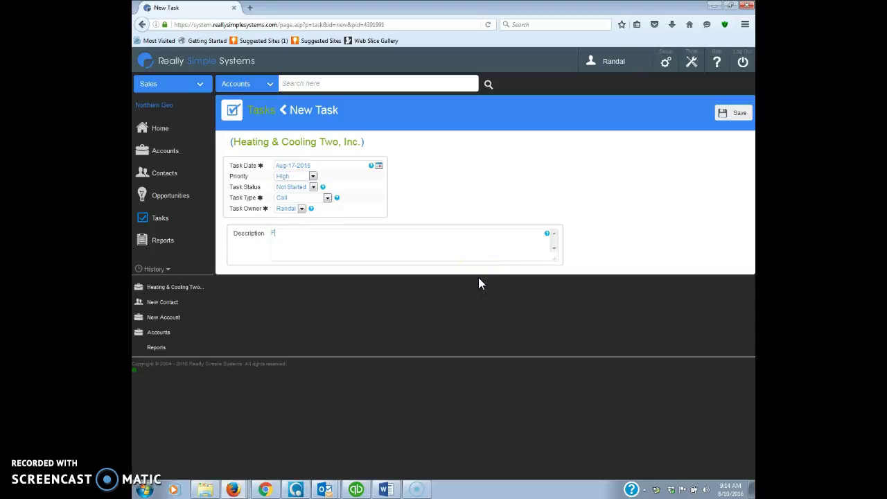
pyautogui.write('ollow up phone based on previous conversation')
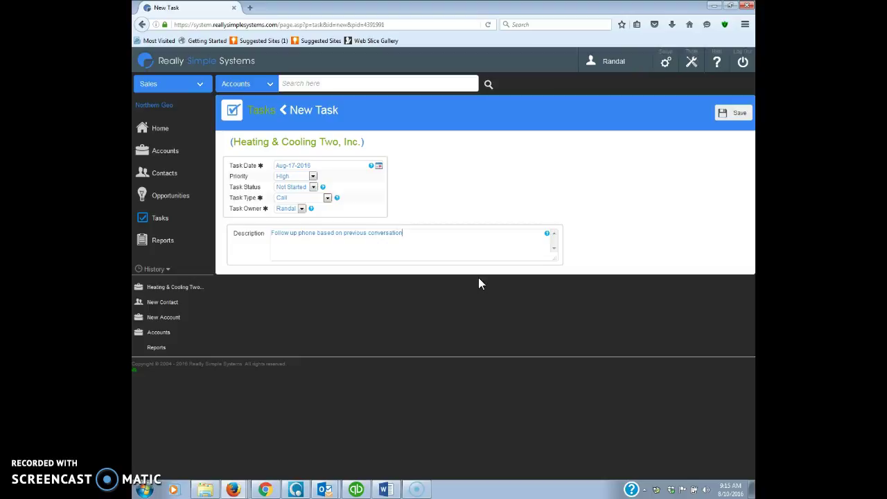
pyautogui.write(' was very interested in our product line and in t')
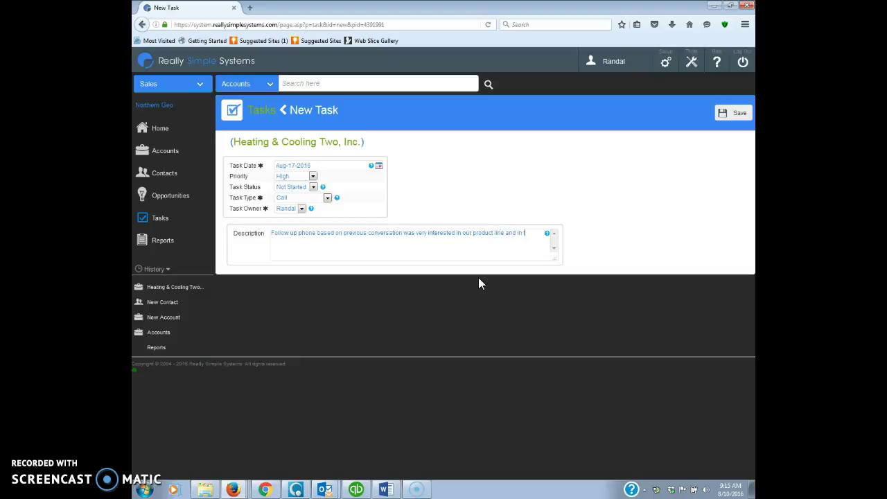
# Step: Finish the description with "process of looking for new opportunities in the next month", correcting the spelling of "opportunities"
pyautogui.write('he process of looking for new opportunites in ')
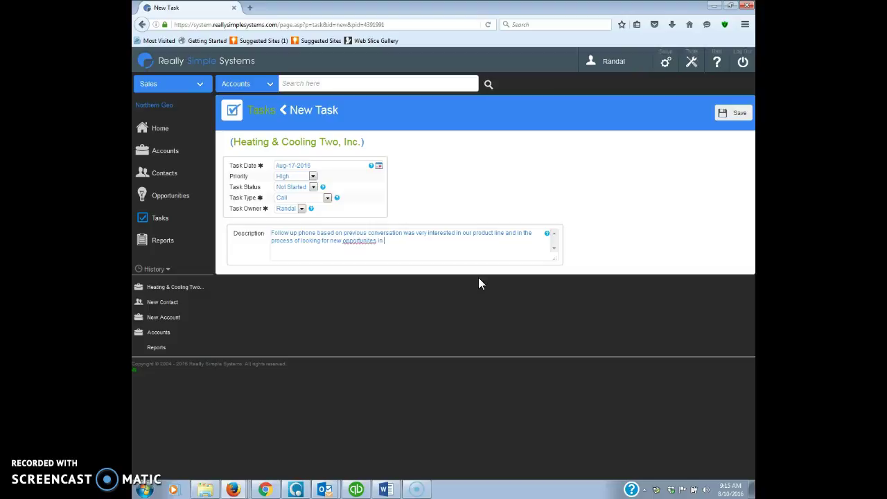
pyautogui.write('the next month')
pyautogui.rightClick(351, 240)
pyautogui.click(389, 251)
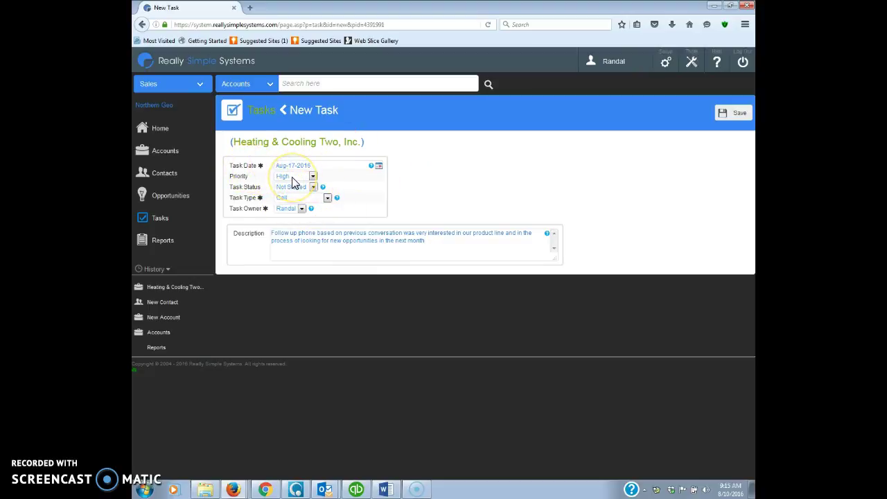
# Step: Look through the available task types without changing the Call type
pyautogui.click(327, 199)
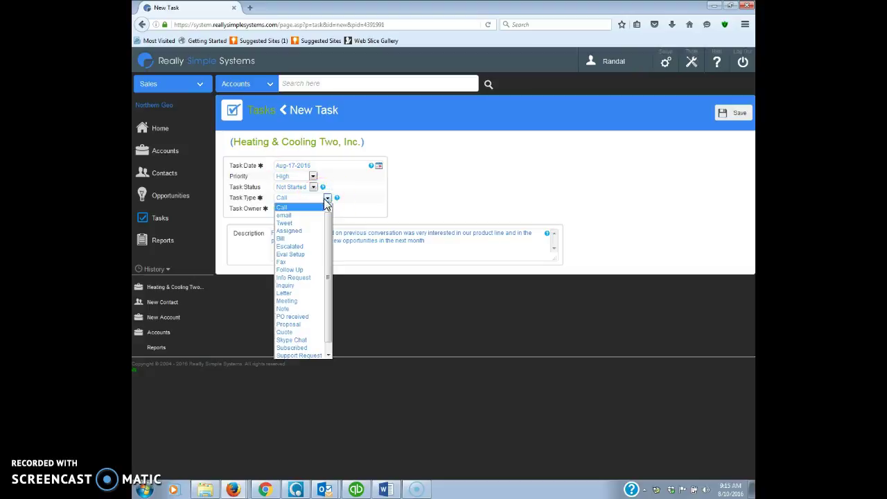
pyautogui.click(299, 220)
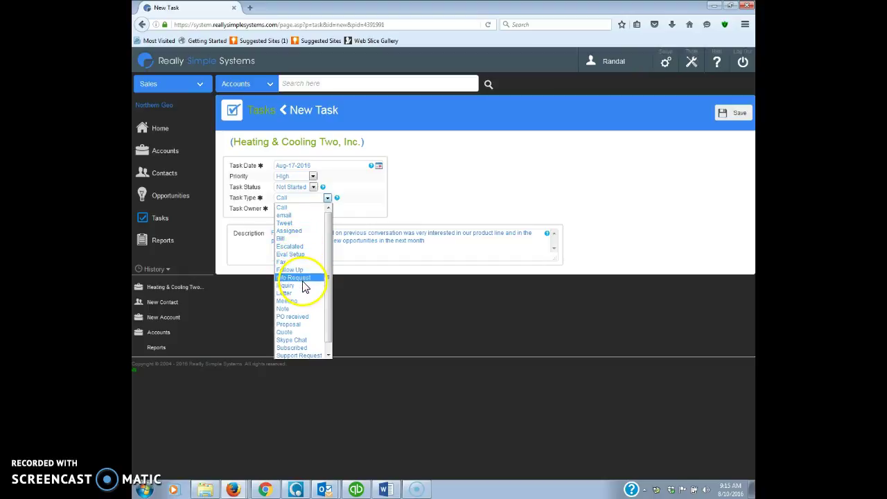
pyautogui.click(427, 210)
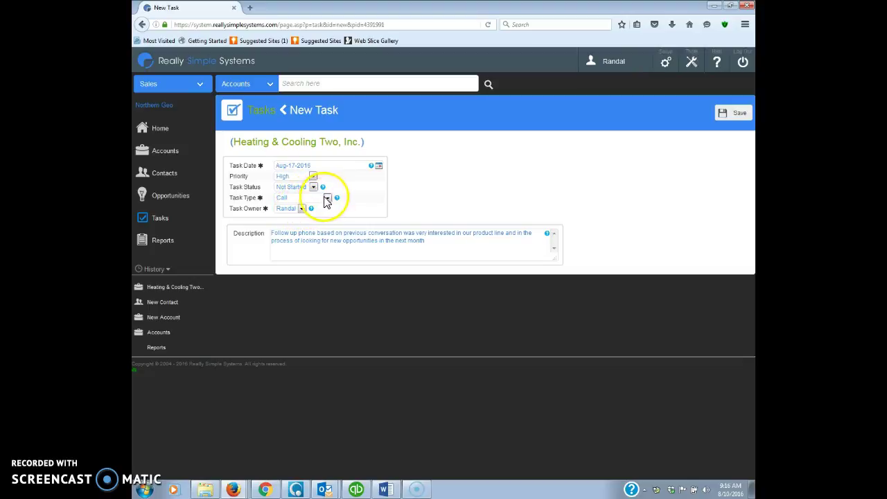
# Step: Save the follow-up call task and check its entry in the account's Tasks section
pyautogui.click(734, 112)
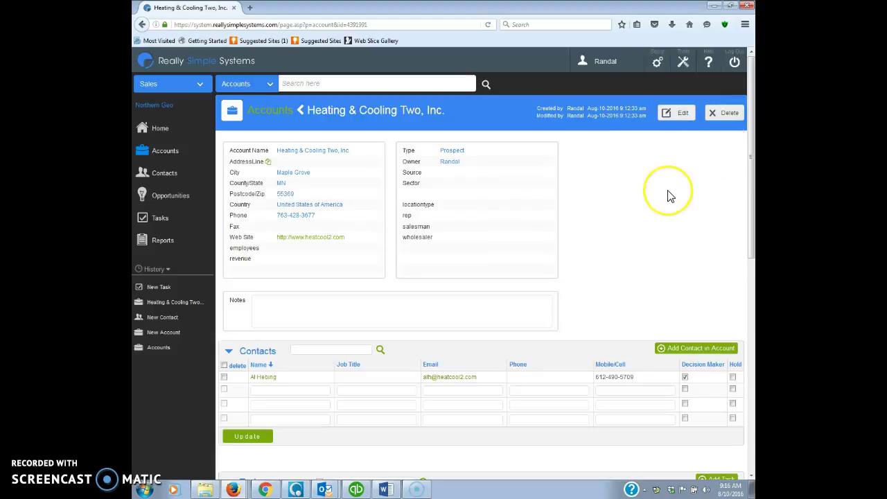
pyautogui.scroll(-3, 668, 194)
pyautogui.scroll(-2, 669, 196)
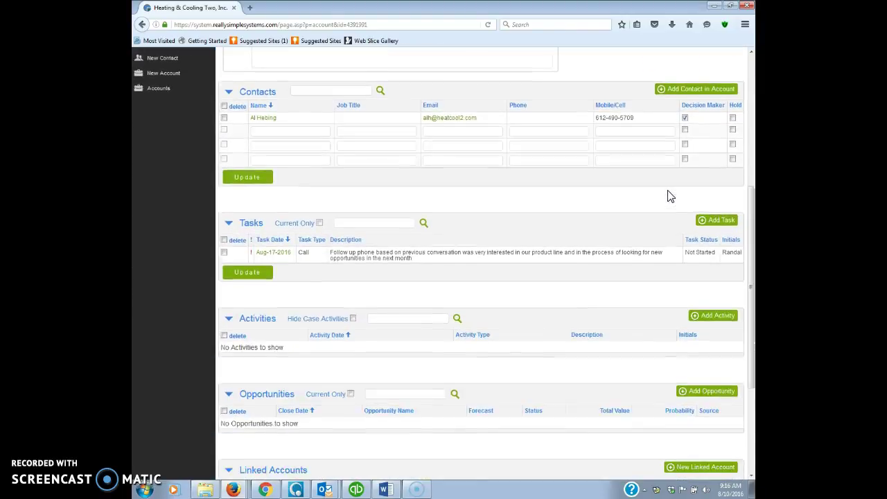
pyautogui.click(624, 233)
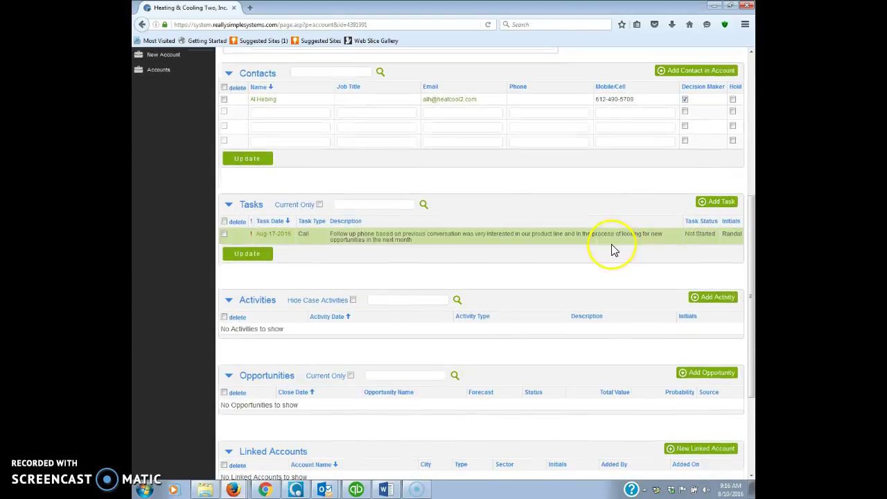
# Step: Go through the Sales Home page to the My Tasks list and turn off its Current Only filter
pyautogui.click(151, 129)
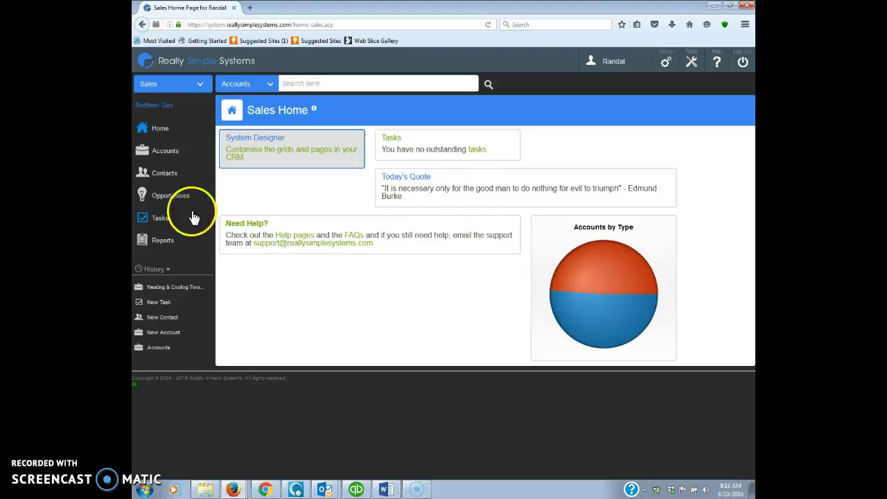
pyautogui.click(165, 220)
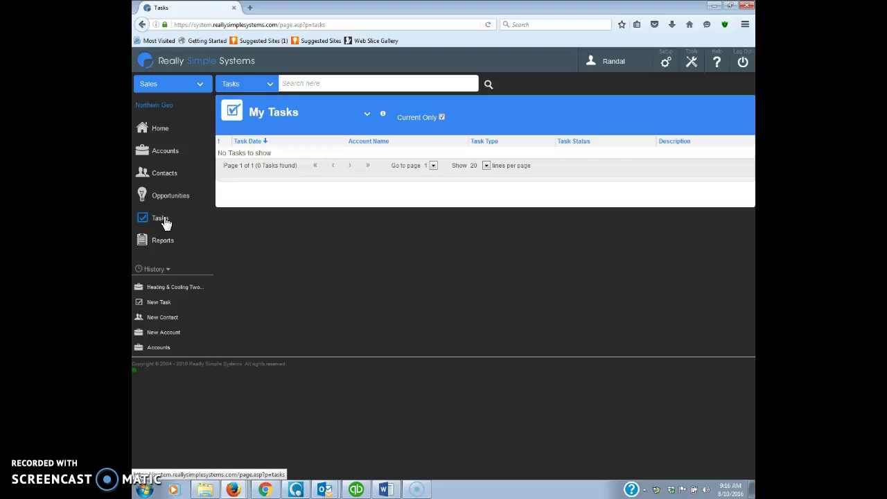
pyautogui.click(443, 118)
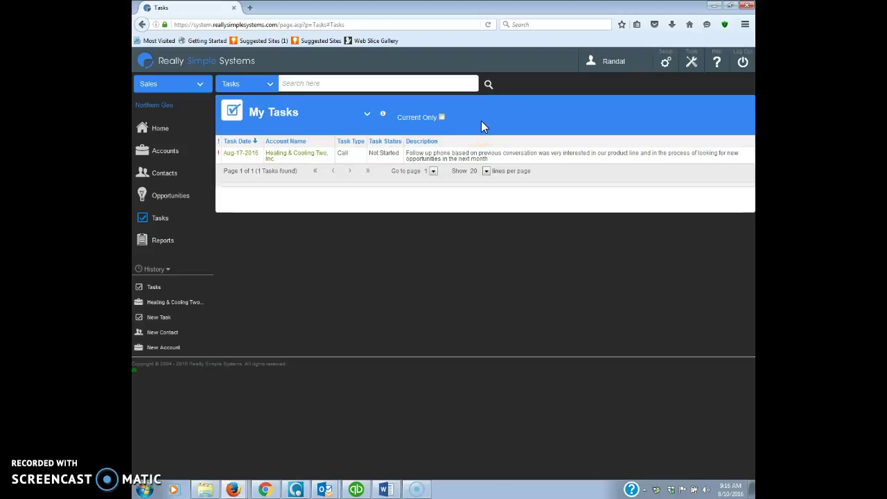
# Step: Open the Heating & Cooling Two, Inc. account from the task list and open its Aug-17-2016 call task
pyautogui.click(305, 159)
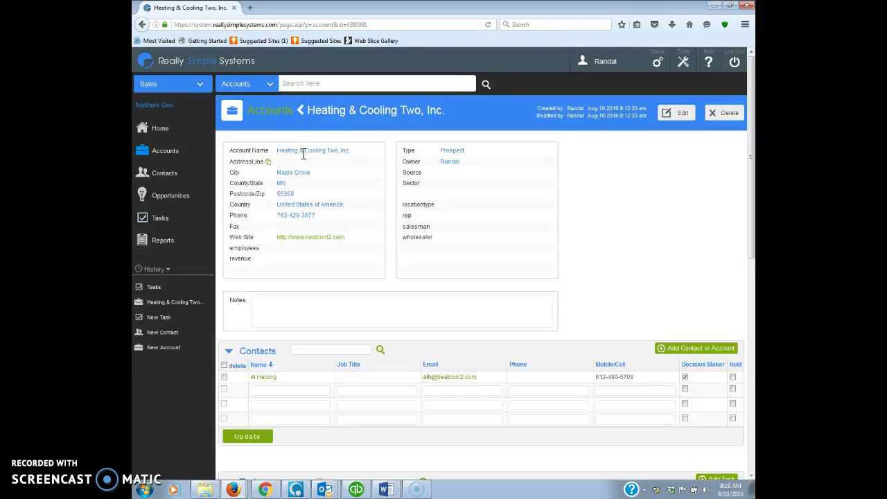
pyautogui.scroll(-5, 588, 196)
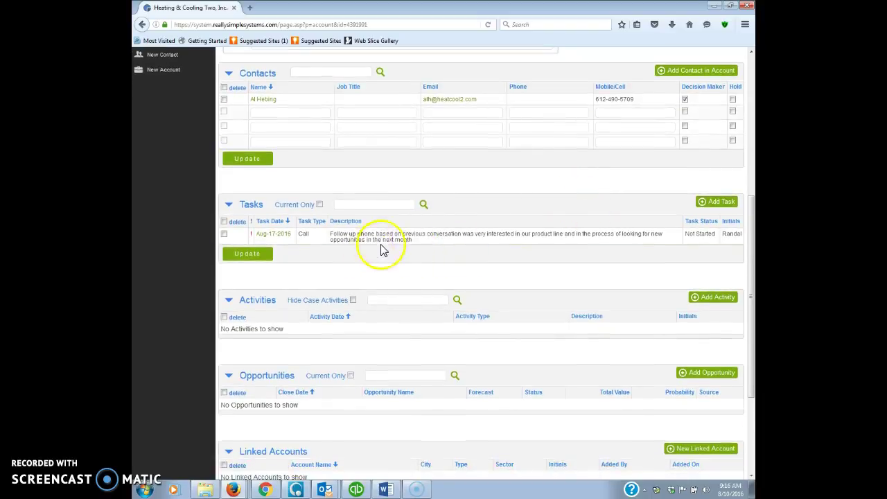
pyautogui.click(282, 233)
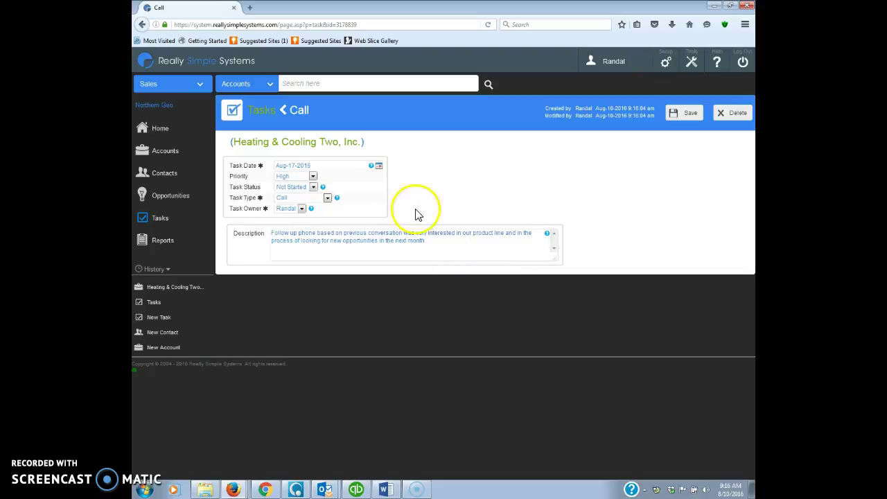
# Step: Try setting the call task's status to Completed, request the task's deletion and cancel that request
pyautogui.click(313, 187)
pyautogui.click(292, 226)
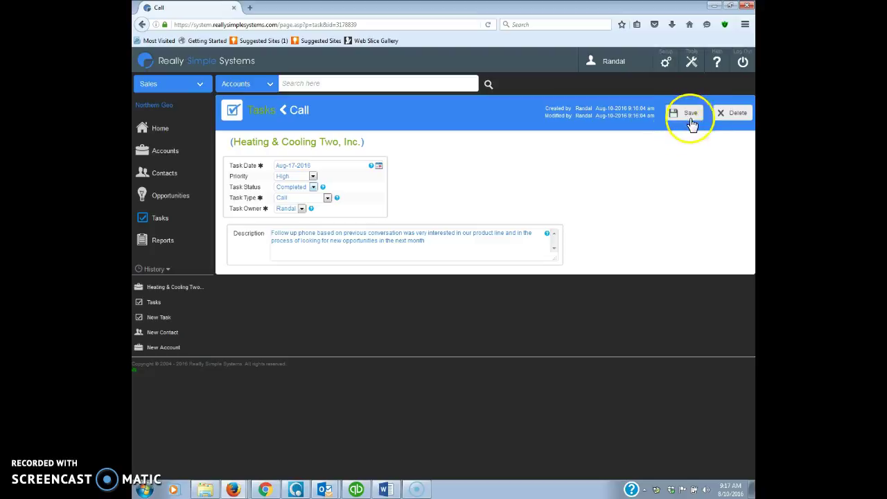
pyautogui.click(724, 115)
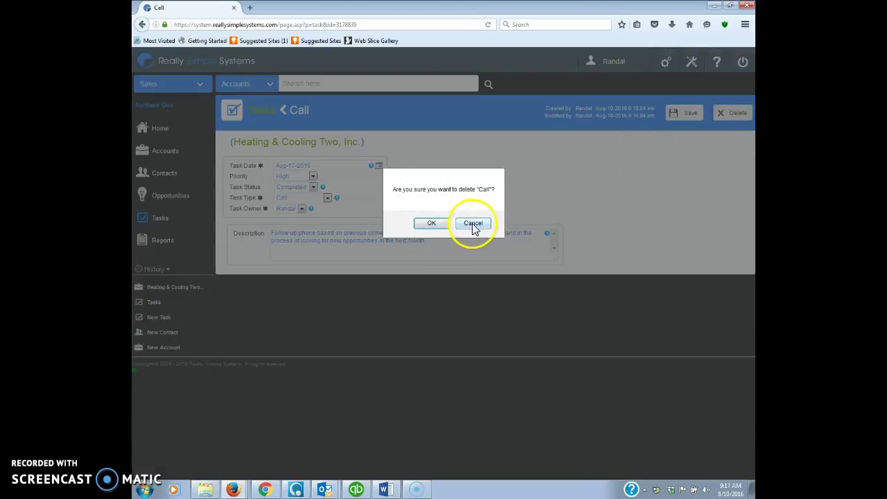
pyautogui.click(467, 225)
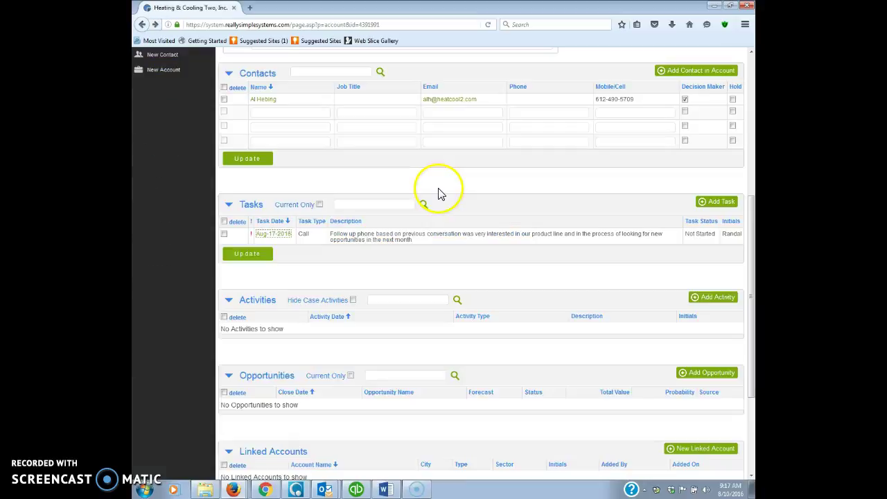
# Step: Open a new opportunity form from the account's Opportunities section
pyautogui.scroll(-2, 519, 253)
pyautogui.scroll(3, 676, 291)
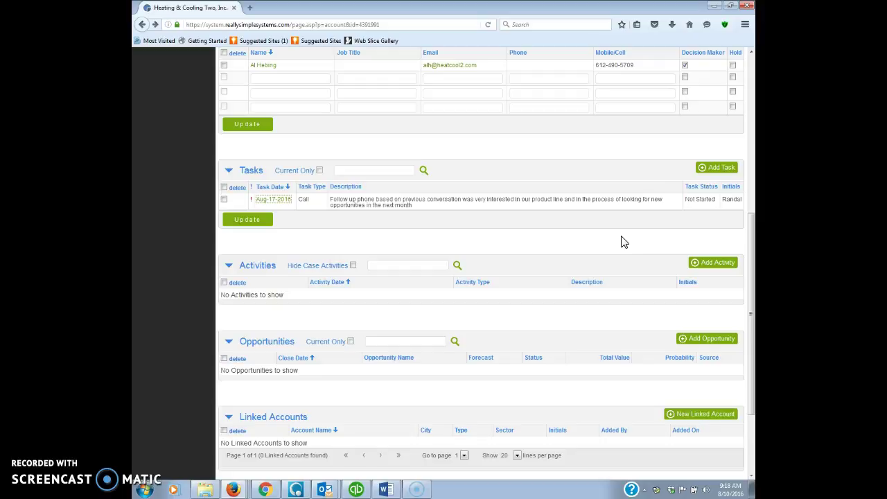
pyautogui.scroll(-3, 621, 241)
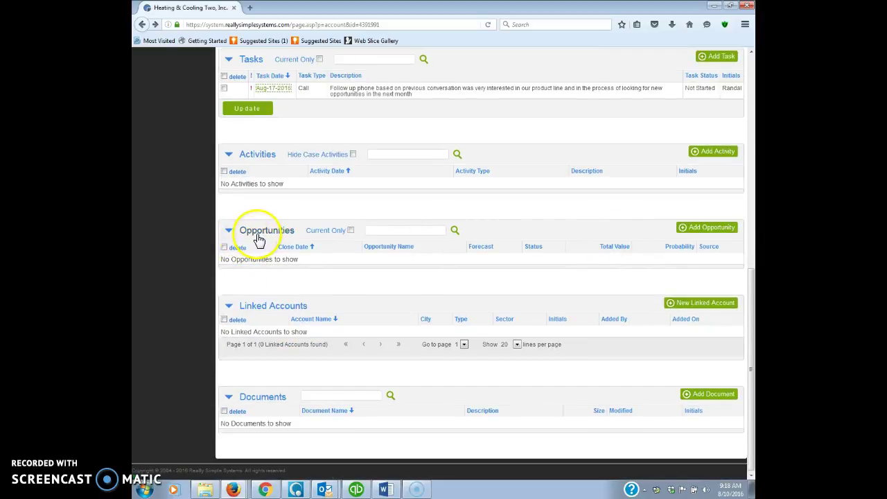
pyautogui.click(684, 229)
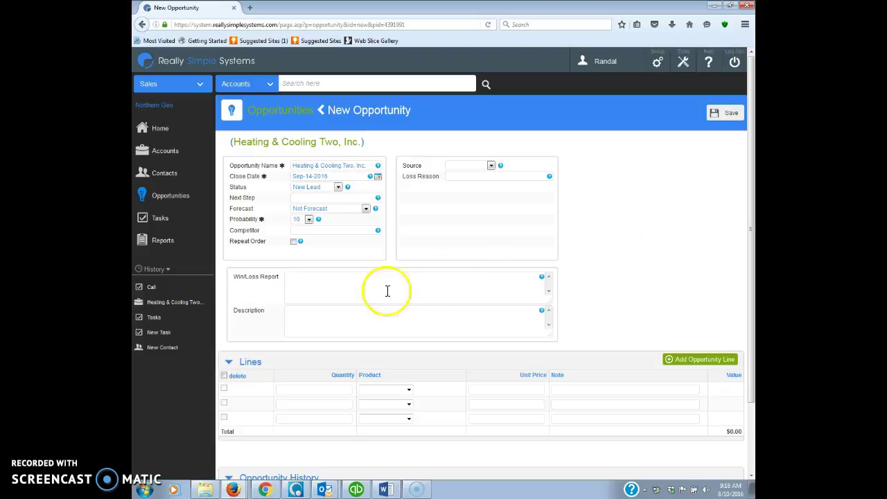
# Step: Look over the new opportunity's fields and Source options, and return to the account without saving
pyautogui.scroll(-2, 321, 289)
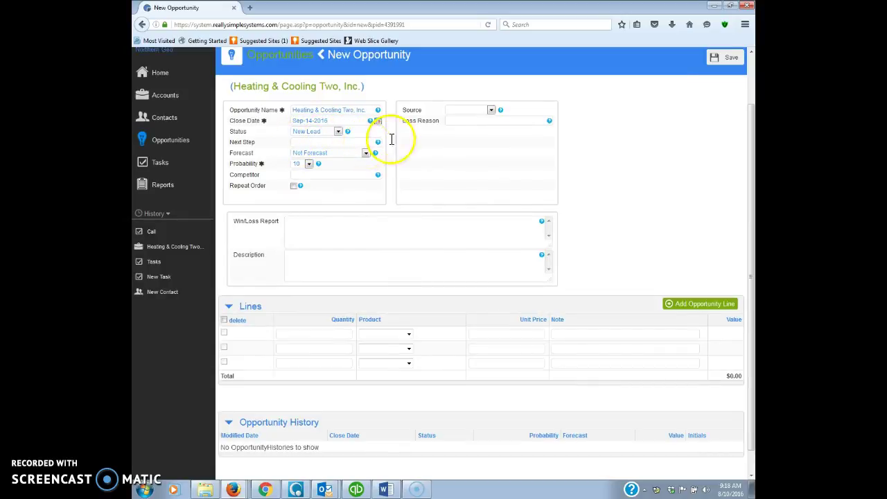
pyautogui.click(491, 110)
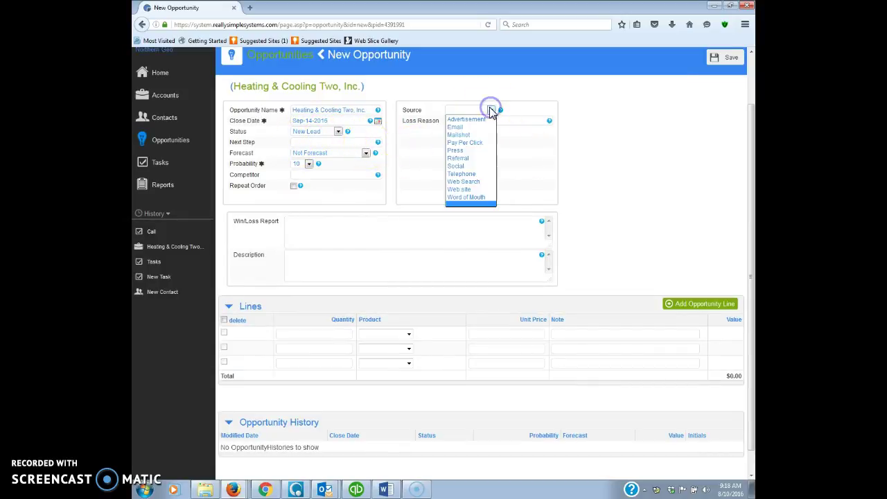
pyautogui.click(600, 137)
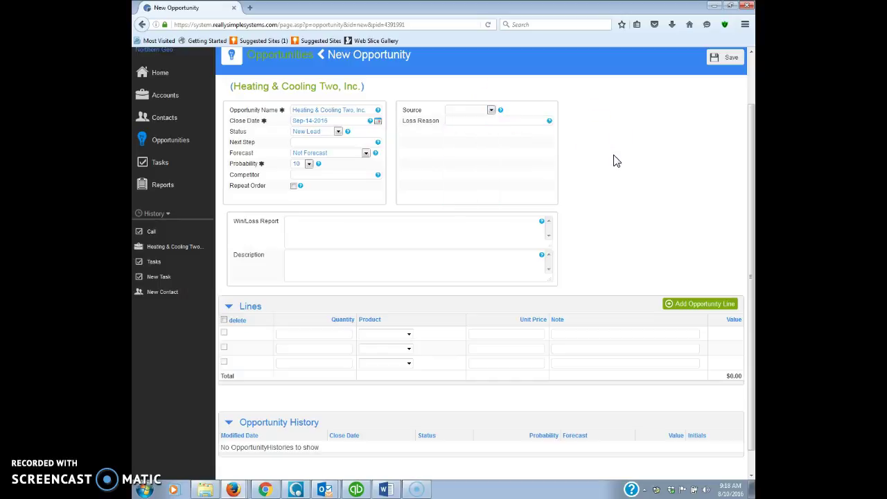
pyautogui.scroll(2, 616, 161)
pyautogui.click(652, 171)
pyautogui.press('BackSpace')
pyautogui.click(495, 277)
pyautogui.click(251, 323)
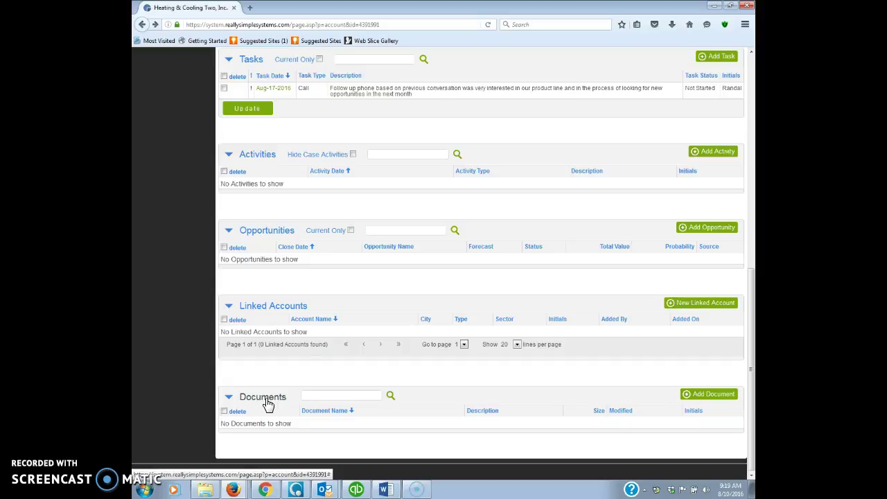
# Step: Open the account's document upload and its file browser, and close both without uploading a file
pyautogui.click(711, 394)
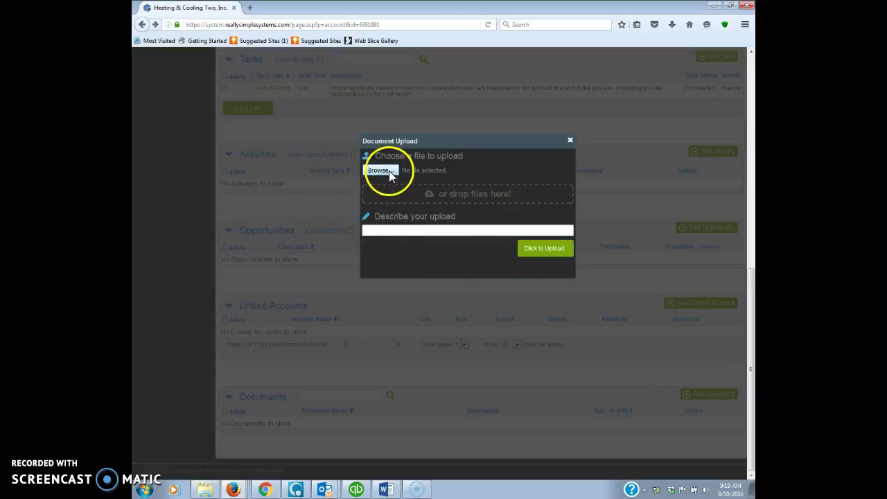
pyautogui.click(204, 489)
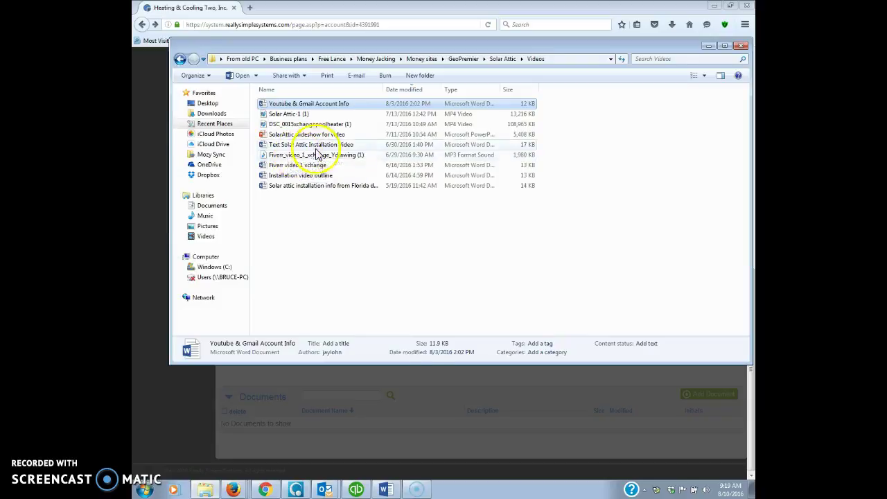
pyautogui.click(438, 315)
pyautogui.click(380, 171)
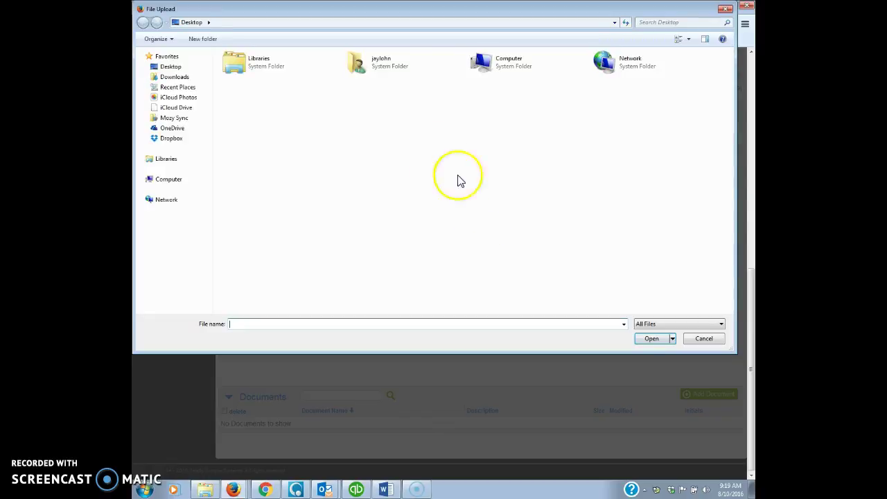
pyautogui.click(723, 10)
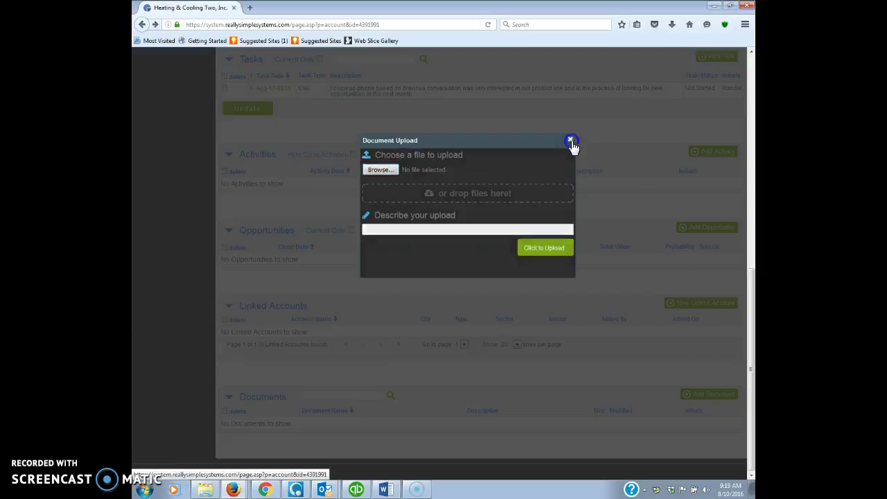
pyautogui.click(570, 142)
# Step: Review the Heating & Cooling Two, Inc. account page from the account details through Contacts, Tasks, Activities, Opportunities and Documents
pyautogui.scroll(5, 723, 233)
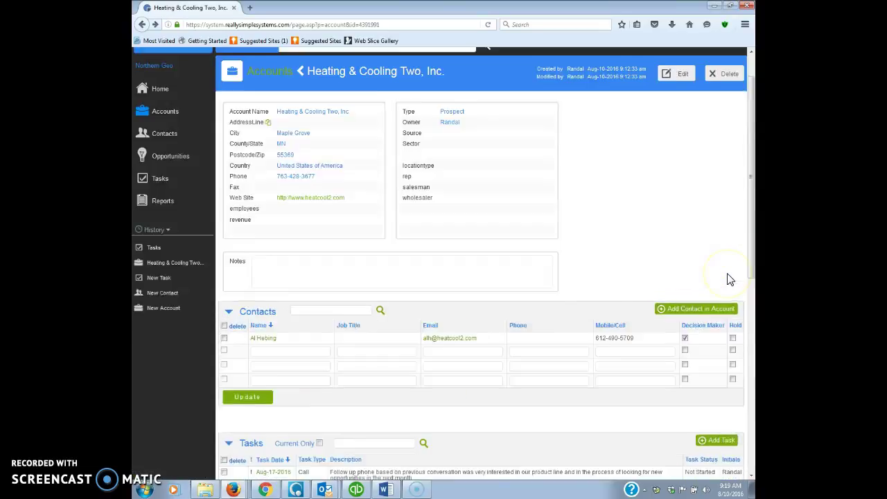
pyautogui.scroll(1, 728, 277)
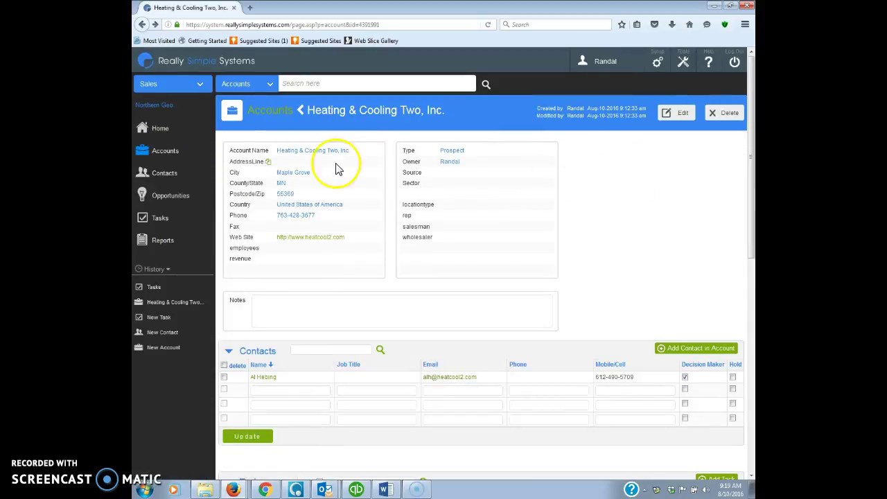
pyautogui.scroll(-2, 350, 268)
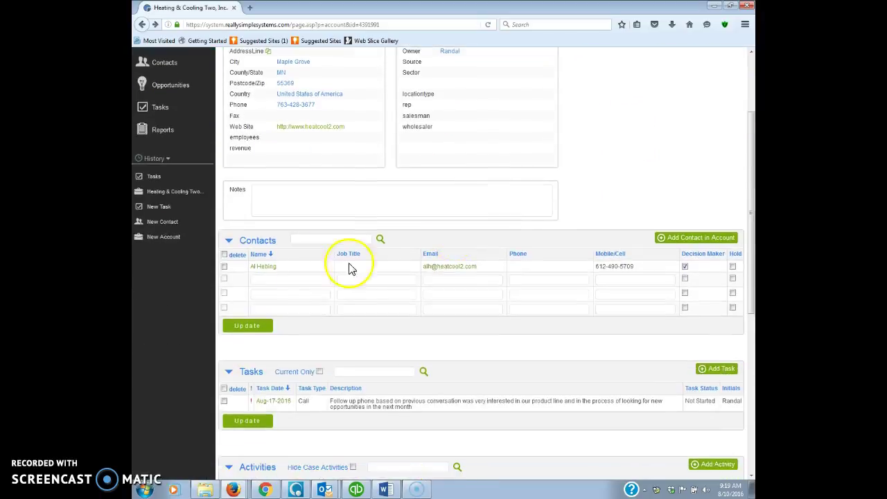
pyautogui.scroll(-2, 467, 217)
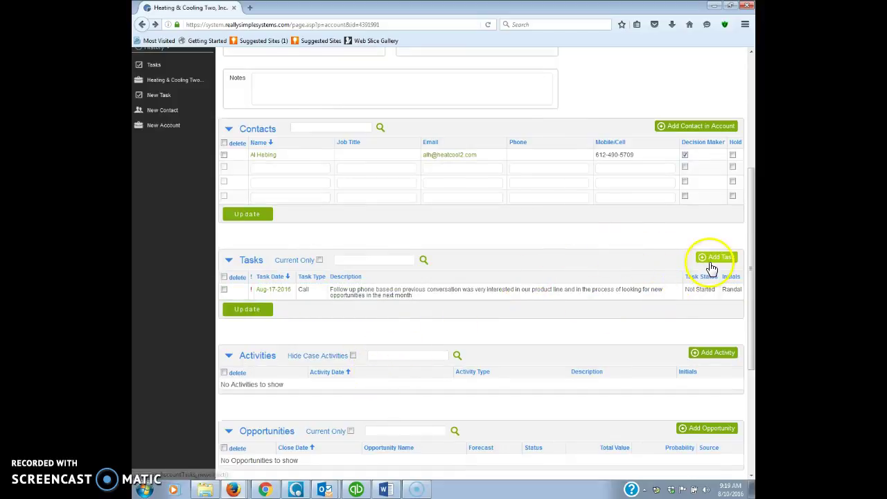
pyautogui.scroll(-2, 624, 305)
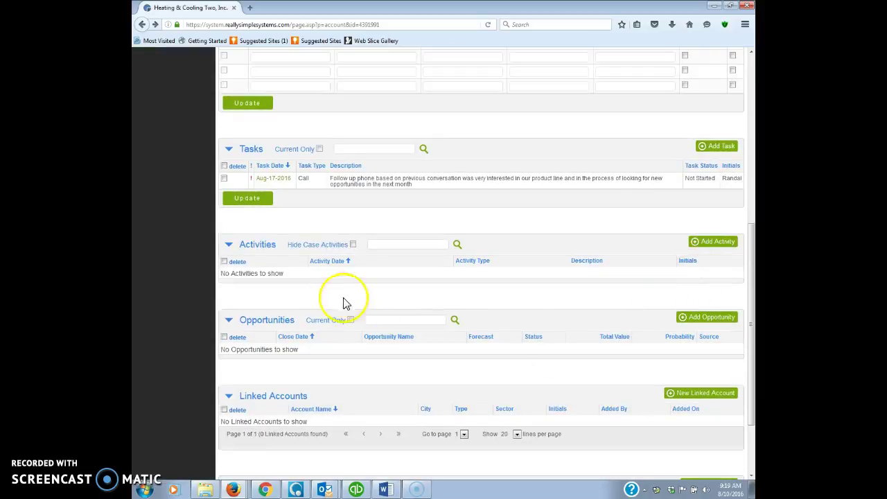
pyautogui.scroll(-1, 347, 305)
pyautogui.scroll(-1, 315, 419)
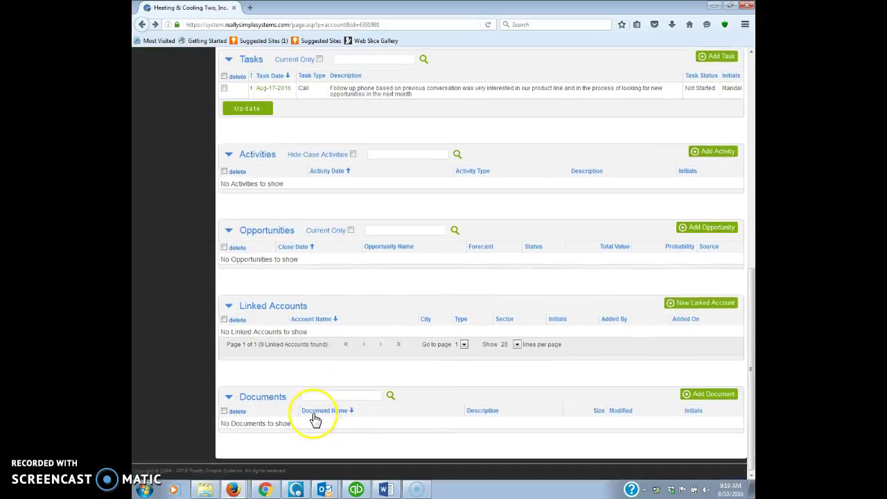
pyautogui.scroll(5, 277, 412)
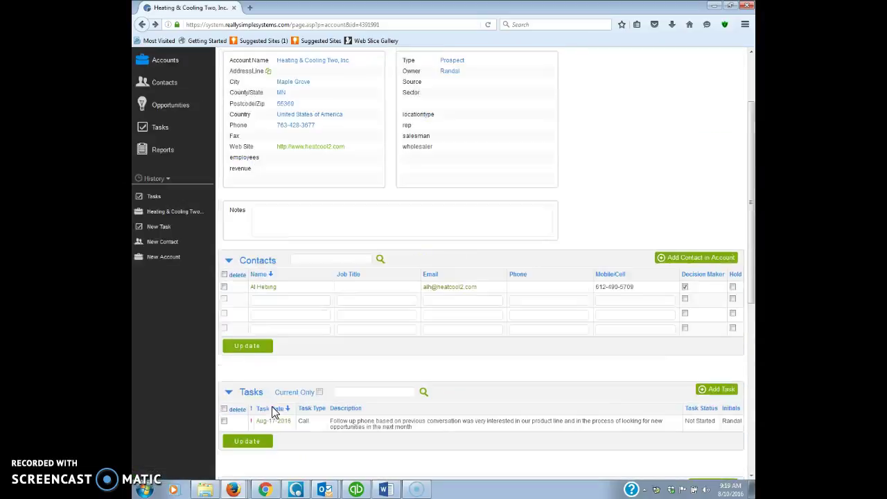
pyautogui.scroll(2, 273, 413)
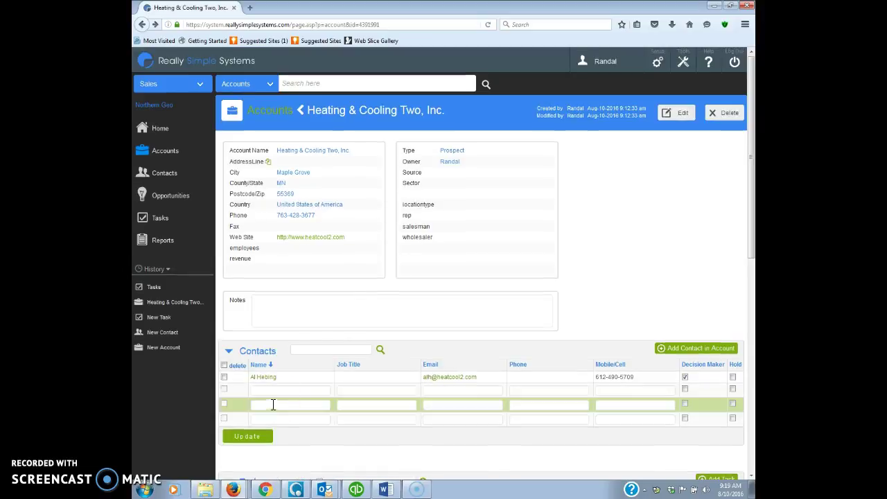
# Step: Open the All Activity Report from the My Reports list
pyautogui.click(173, 241)
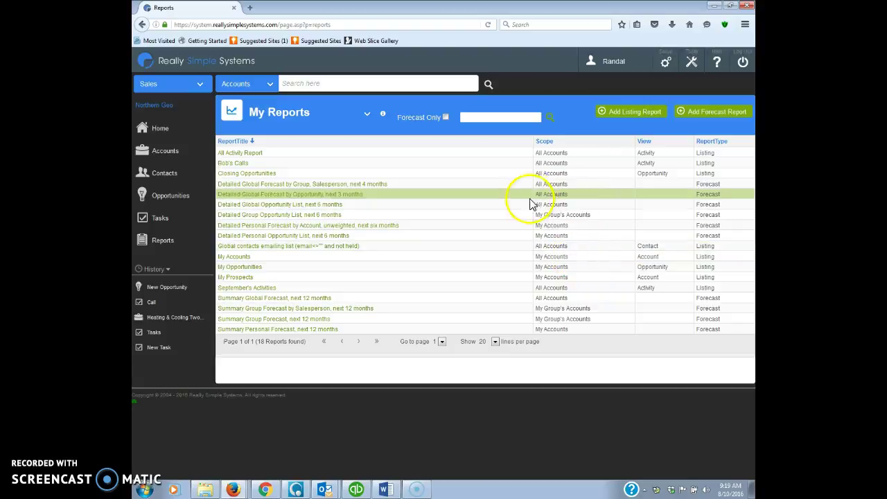
pyautogui.click(250, 158)
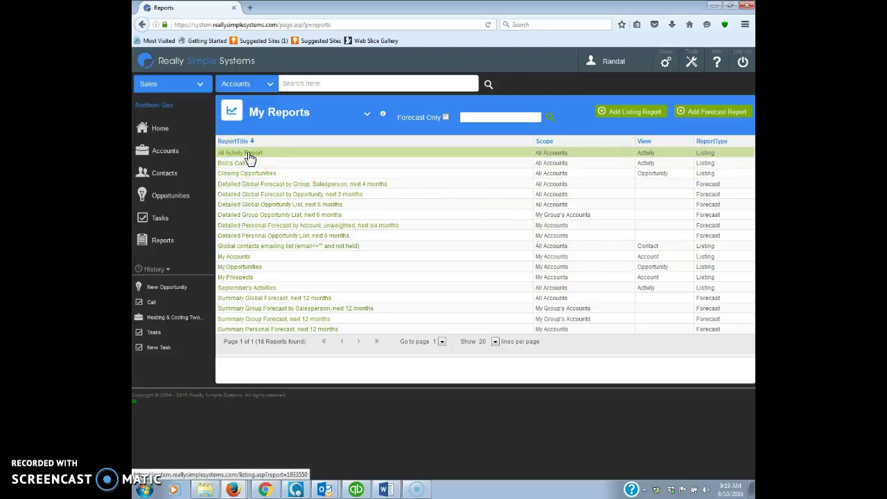
pyautogui.click(601, 265)
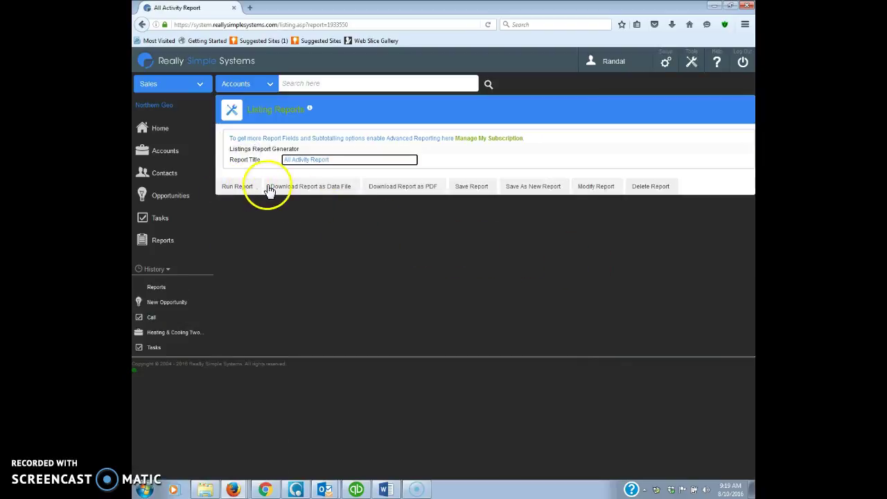
pyautogui.click(164, 241)
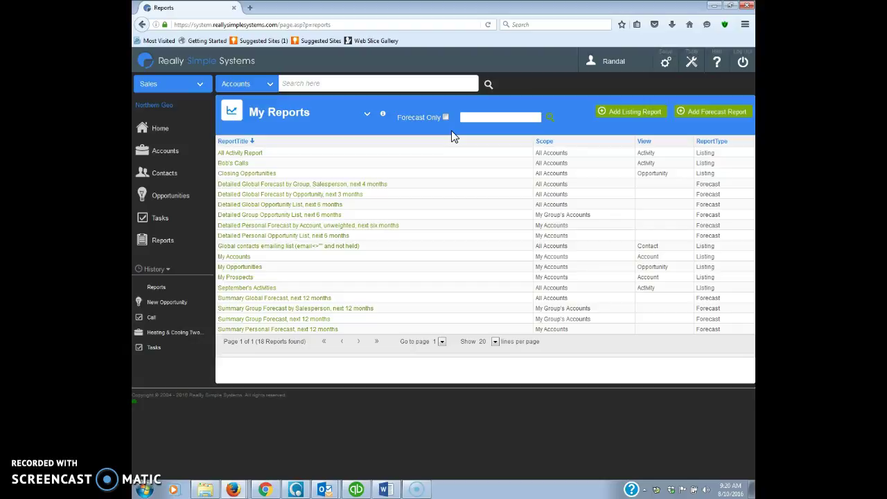
pyautogui.click(247, 152)
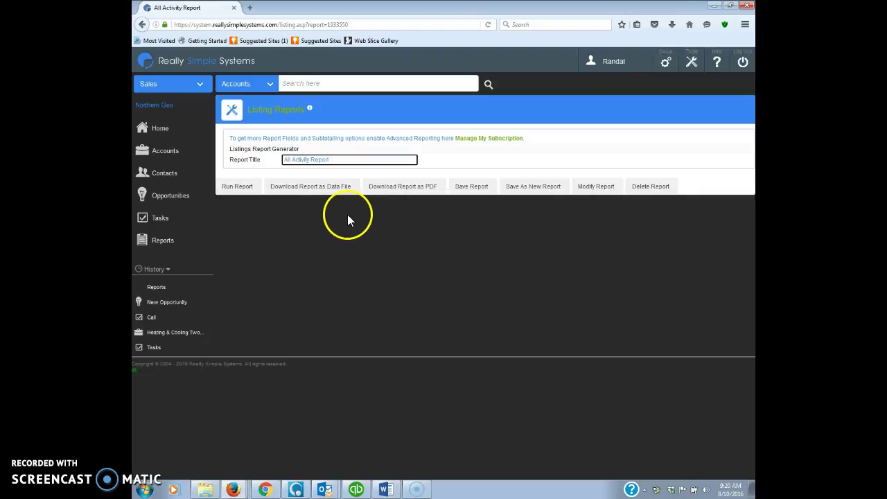
# Step: Run the All Activity Report and look through its records down to the end of the list
pyautogui.click(239, 187)
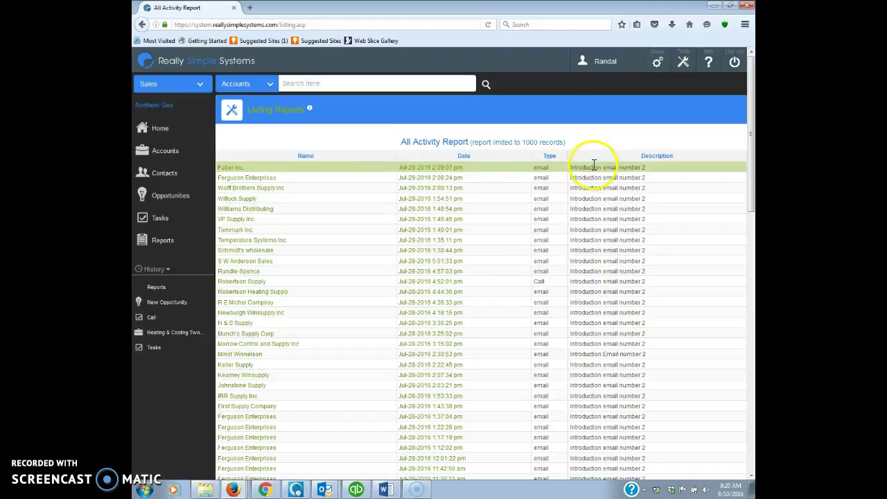
pyautogui.scroll(-1, 544, 157)
pyautogui.scroll(-15, 541, 180)
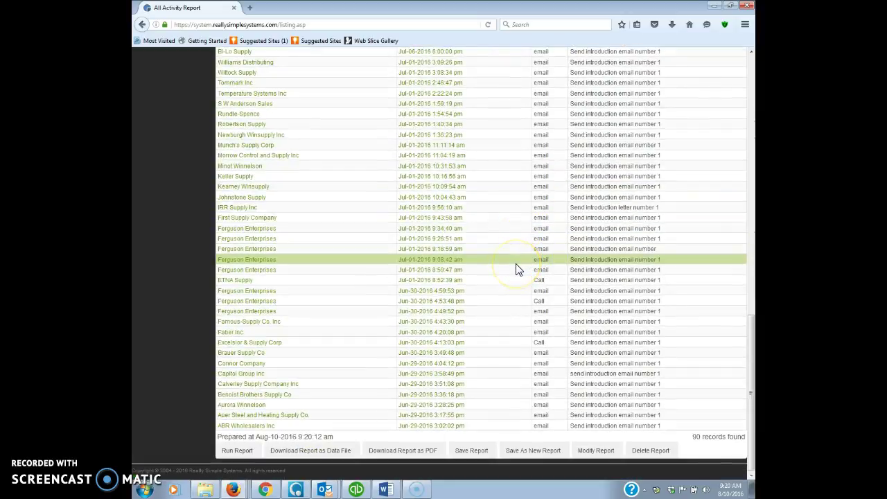
pyautogui.scroll(6, 517, 269)
pyautogui.scroll(-6, 517, 269)
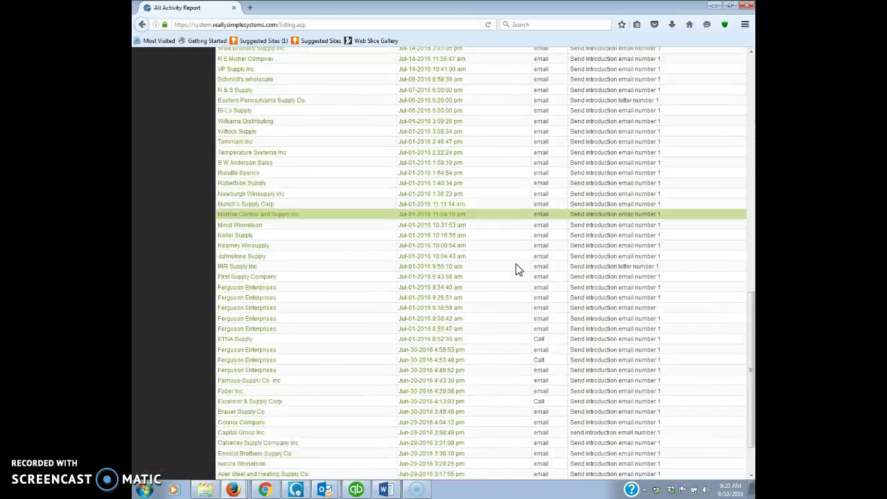
# Step: Generate the All Activity Report as a PDF, open it and copy its web address
pyautogui.click(406, 449)
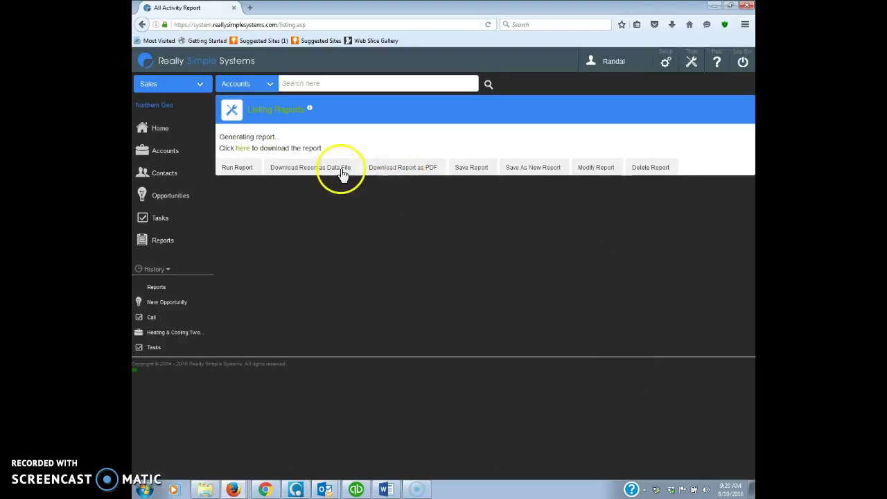
pyautogui.click(246, 149)
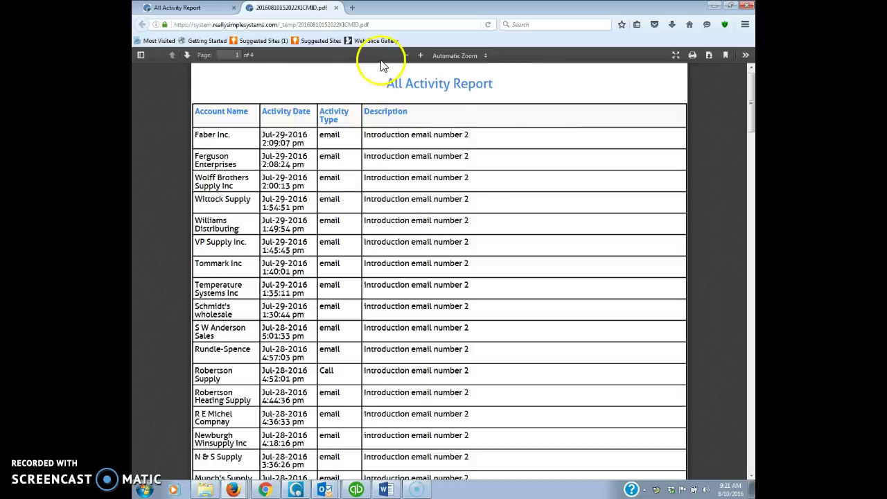
pyautogui.click(389, 25)
pyautogui.hotkey('ctrl', 'c')
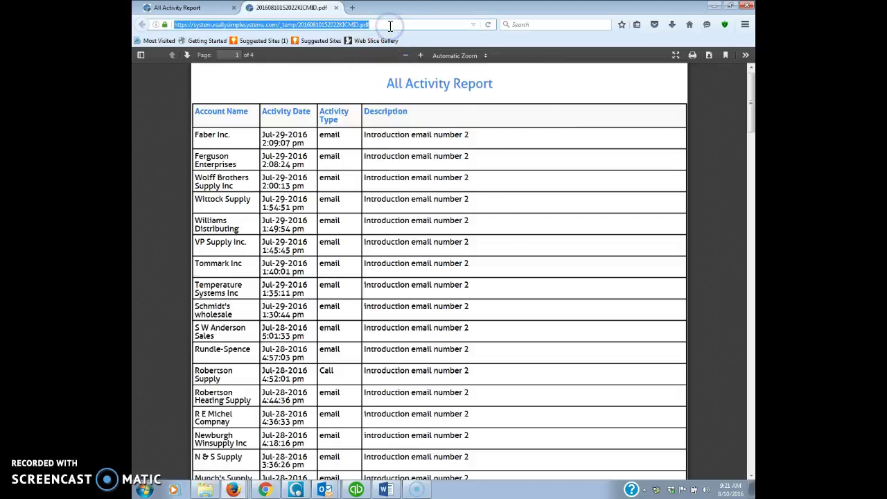
# Step: Switch to Outlook, go to the first mail account's Inbox and start a new email message
pyautogui.click(324, 489)
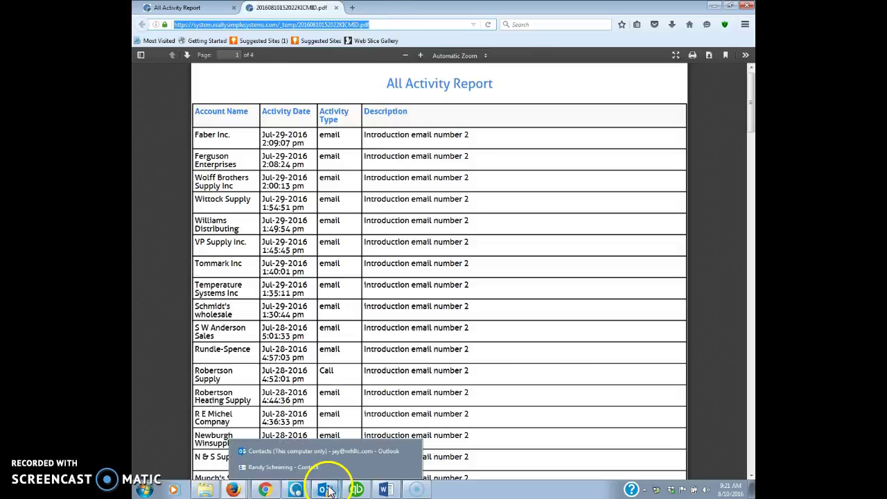
pyautogui.click(309, 452)
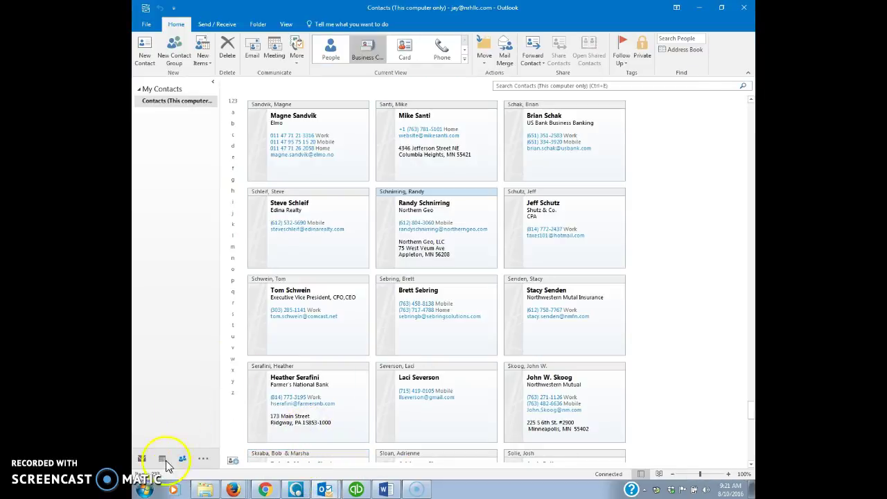
pyautogui.click(142, 458)
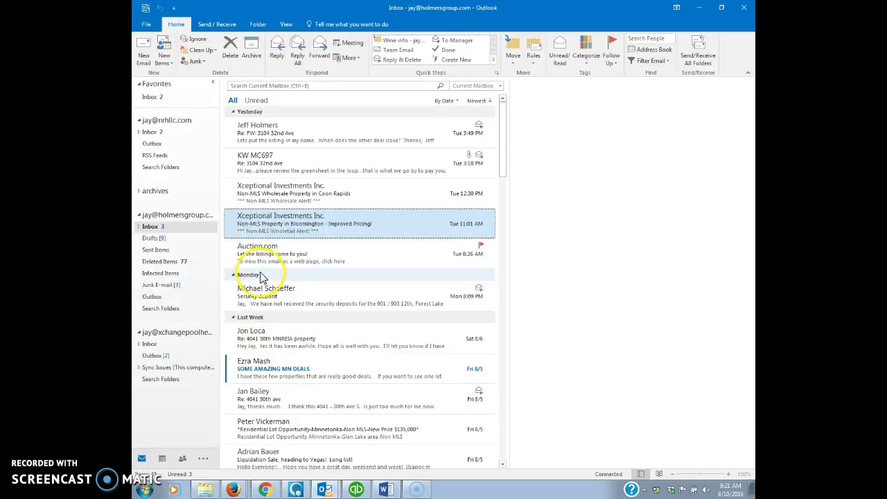
pyautogui.click(151, 133)
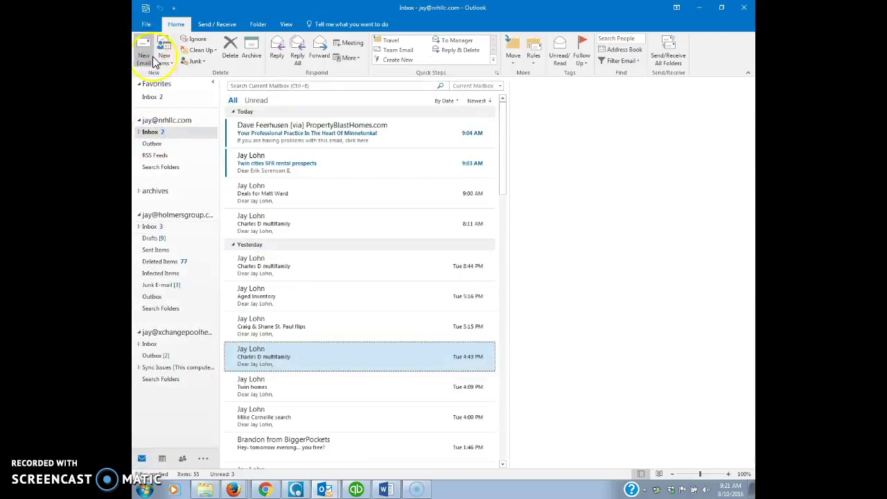
pyautogui.hotkey('ctrl', 'n')
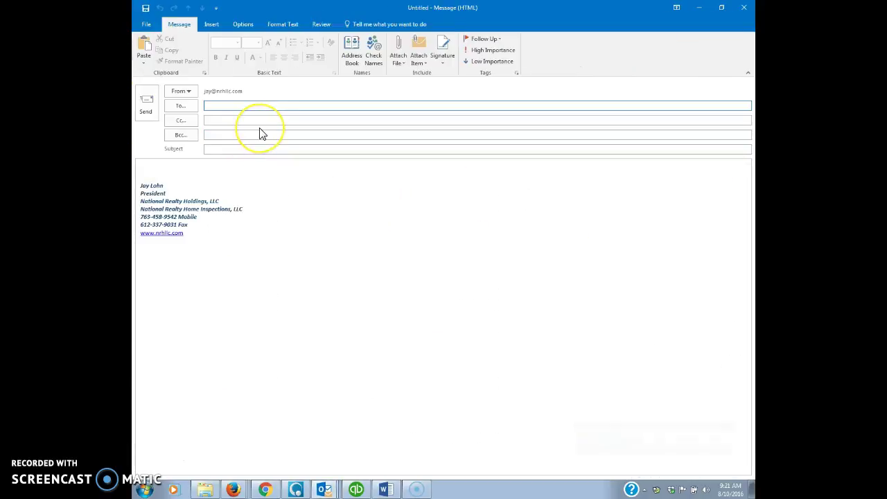
# Step: Address the new message to the intended report recipient using the suggested saved contact
pyautogui.write('del')
pyautogui.press('Return')
pyautogui.press('Tab')
# Step: Set the email's subject to "Weekly Report" and paste the copied PDF web address into the message body
pyautogui.press('Tab')
pyautogui.press('Tab')
pyautogui.write('W')
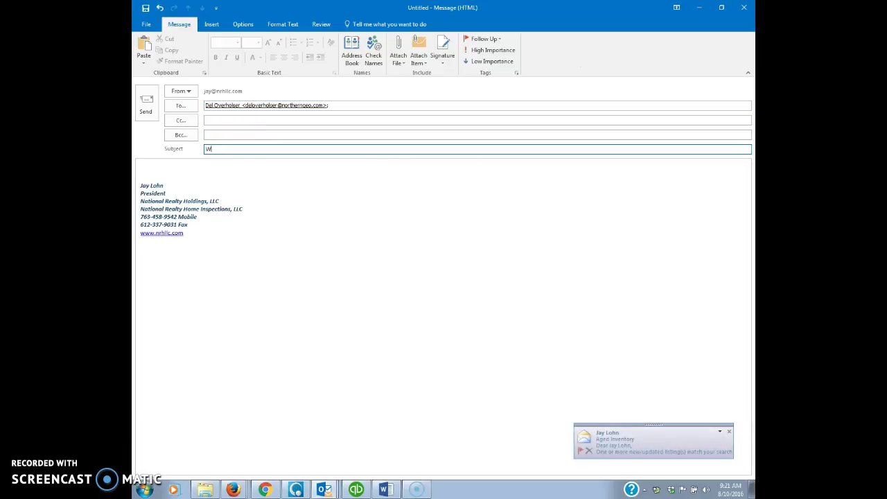
pyautogui.write('eekly ')
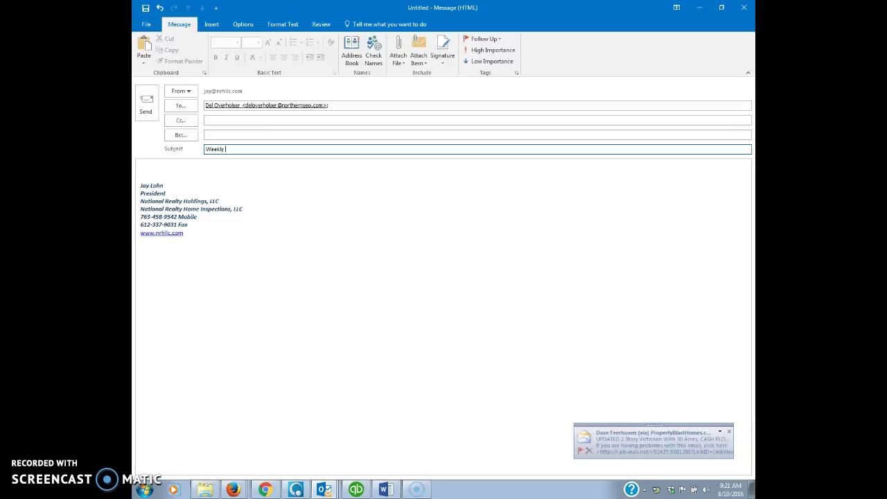
pyautogui.write('Report')
pyautogui.press('Tab')
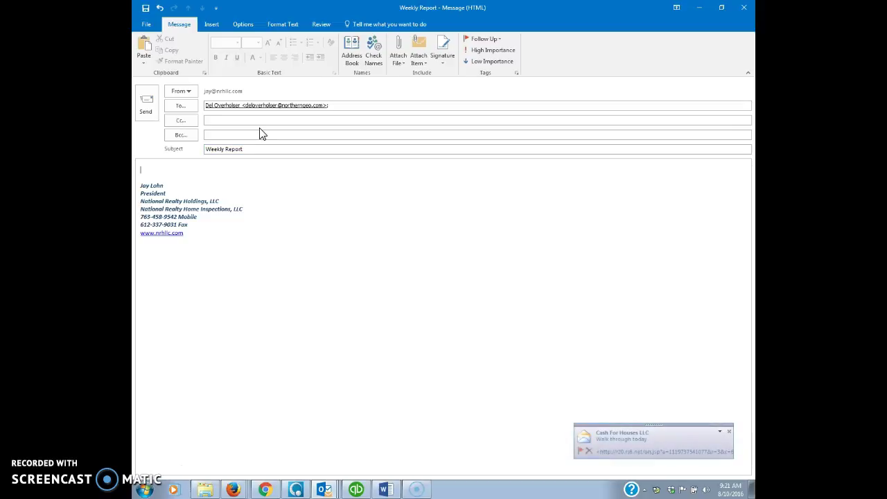
pyautogui.hotkey('ctrl', 'v')
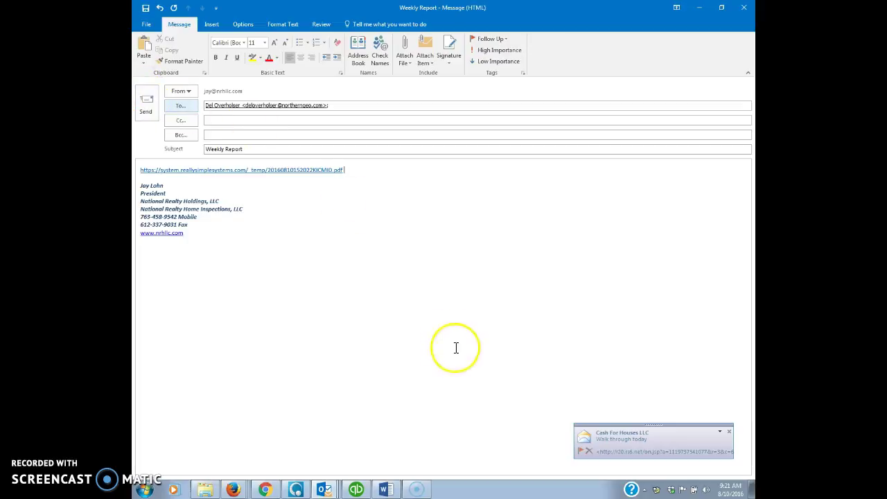
# Step: Switch back to the report PDF in Firefox and close it to return to the CRM
pyautogui.click(234, 489)
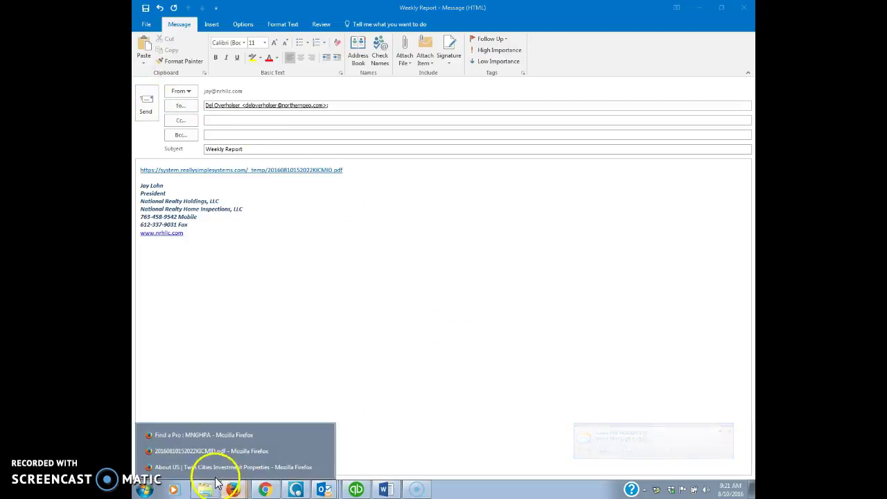
pyautogui.click(222, 452)
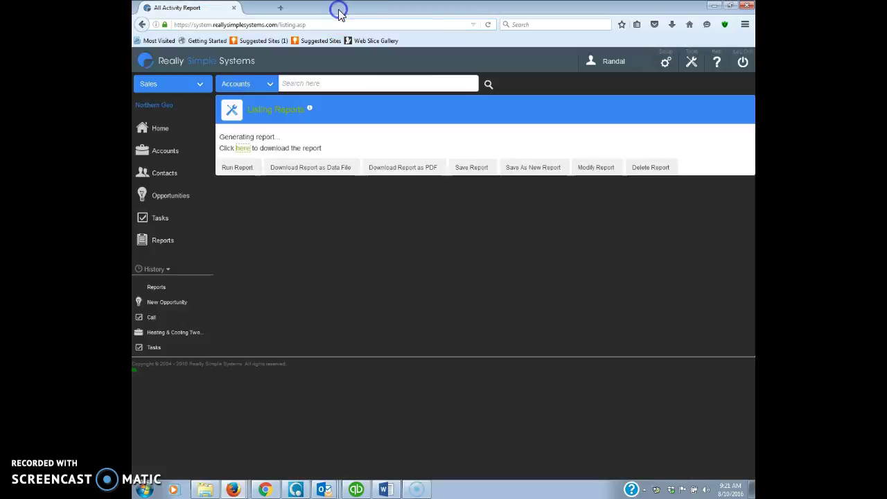
pyautogui.click(336, 8)
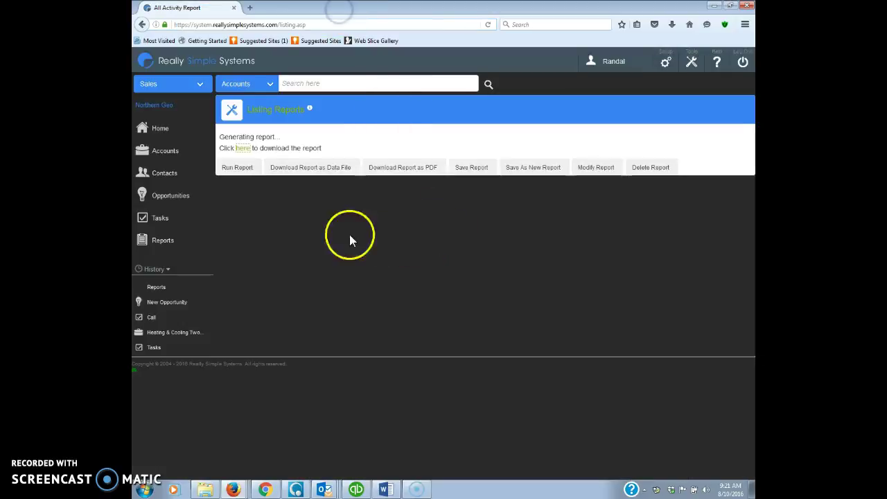
# Step: Generate the My Prospects report as a PDF, examine its account details and close the PDF
pyautogui.click(159, 239)
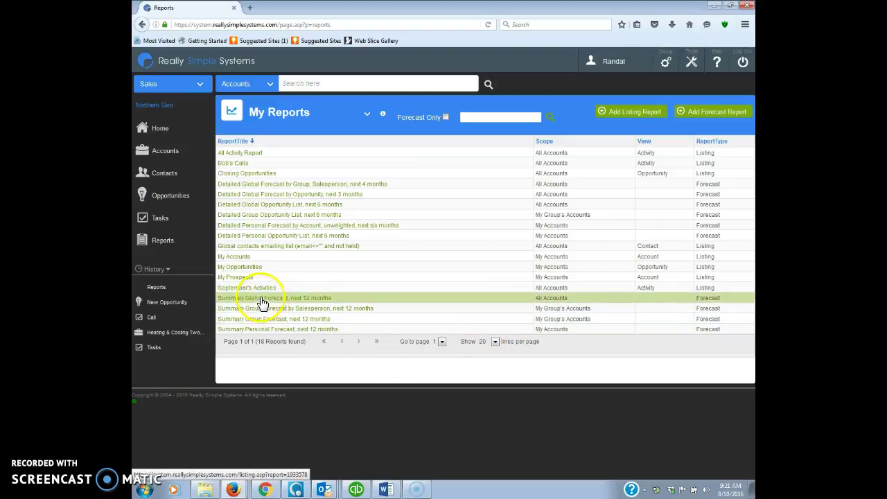
pyautogui.click(243, 276)
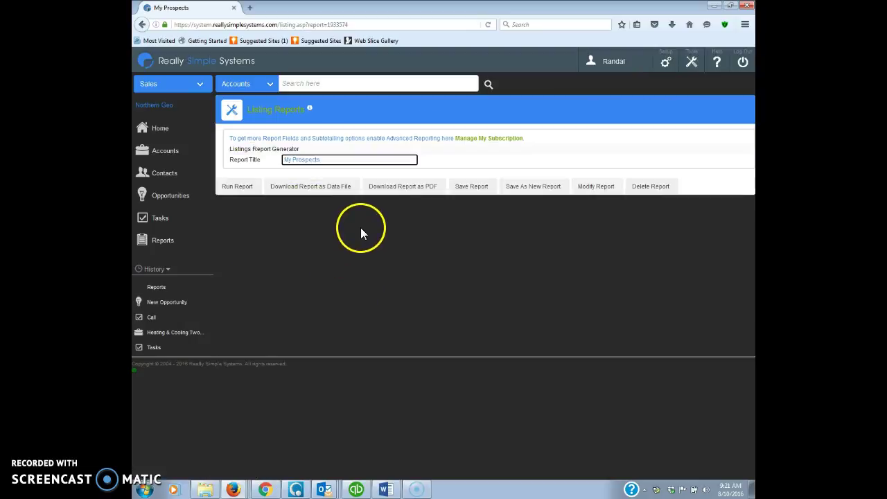
pyautogui.click(400, 188)
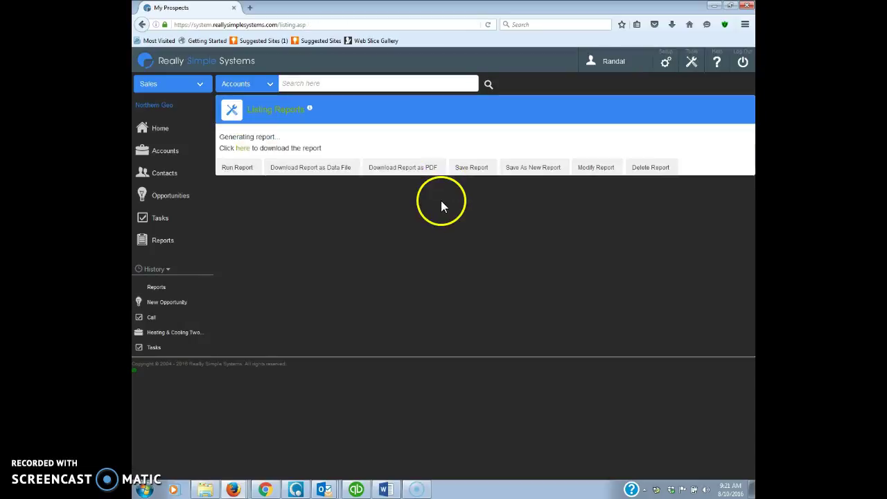
pyautogui.click(242, 147)
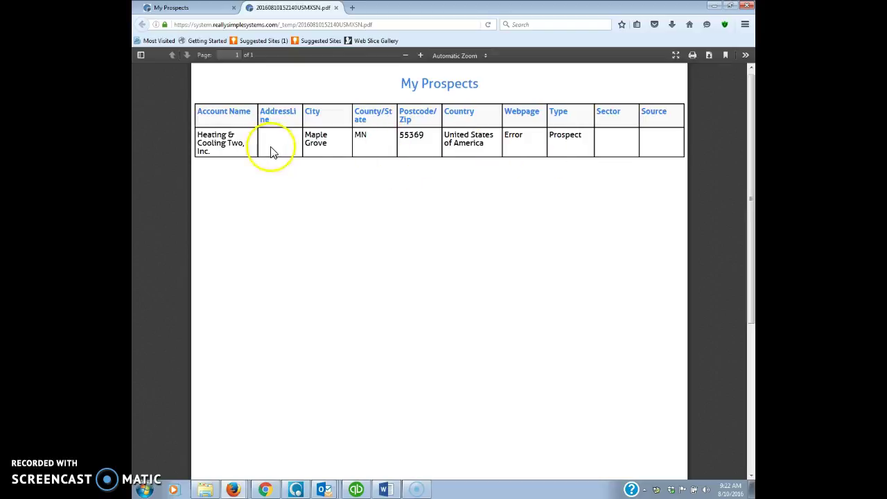
pyautogui.click(336, 7)
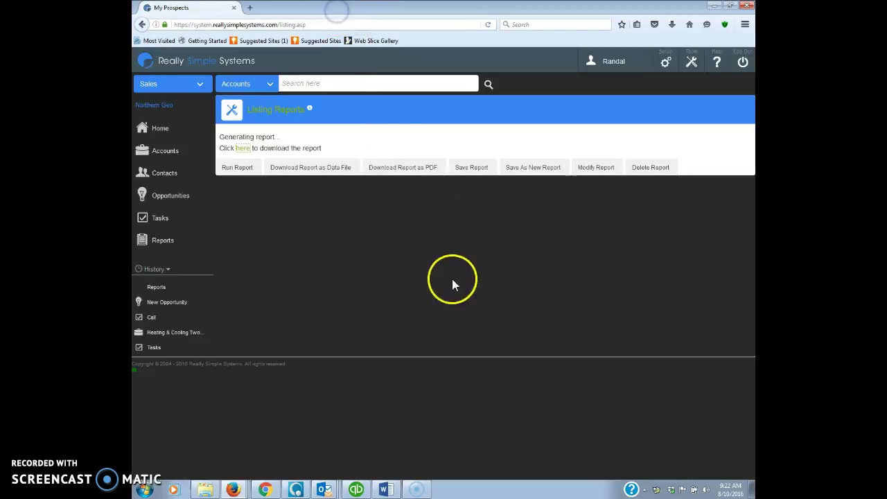
# Step: Generate the My Accounts report as a PDF, examine its columns and account entry, and close the PDF
pyautogui.click(149, 243)
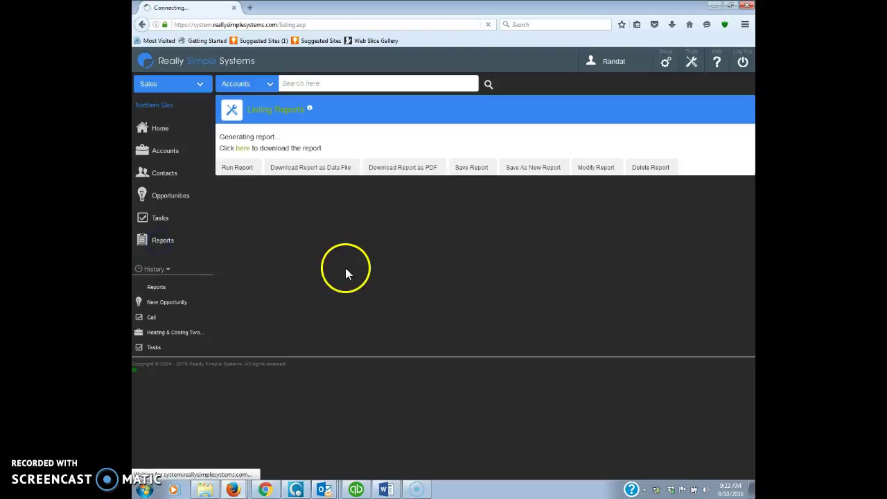
pyautogui.click(229, 258)
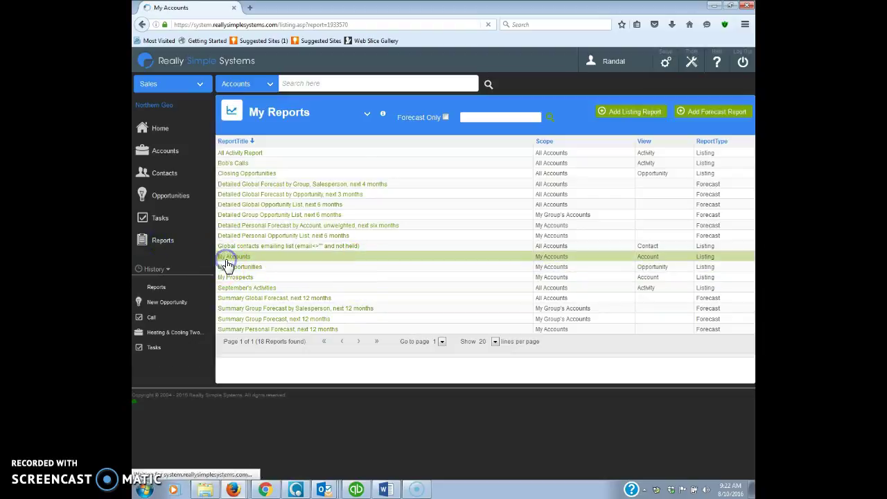
pyautogui.click(403, 186)
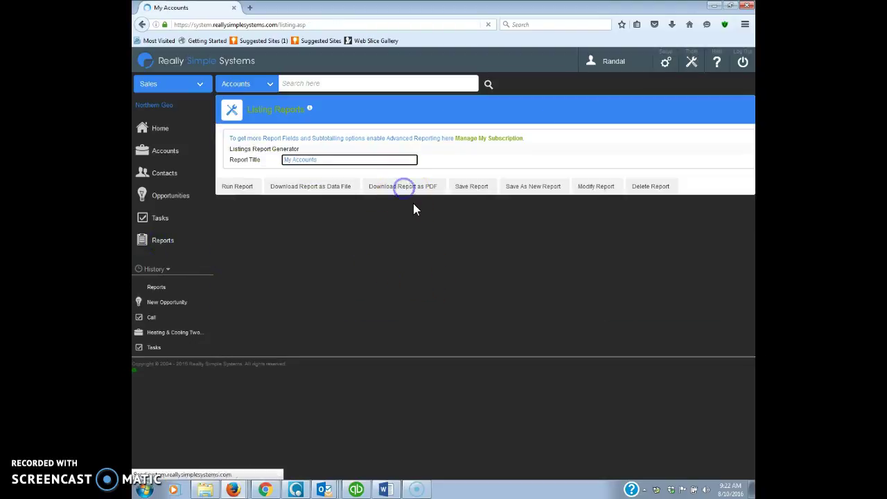
pyautogui.click(405, 170)
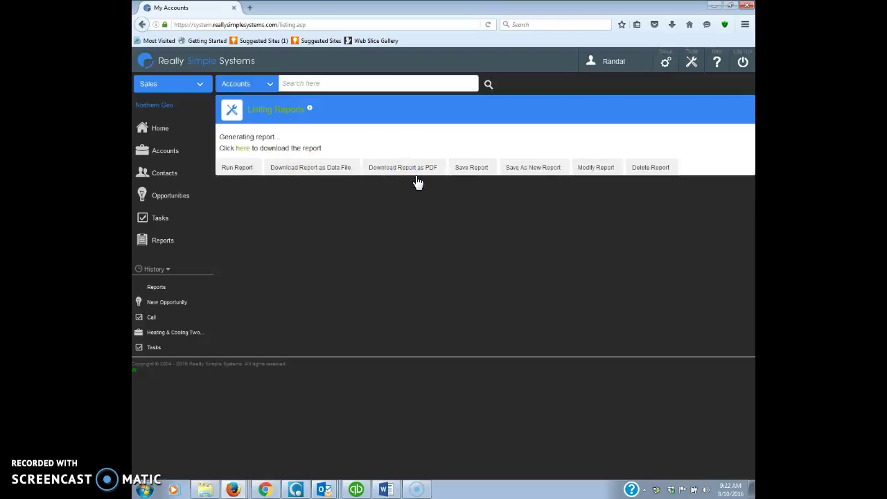
pyautogui.click(241, 148)
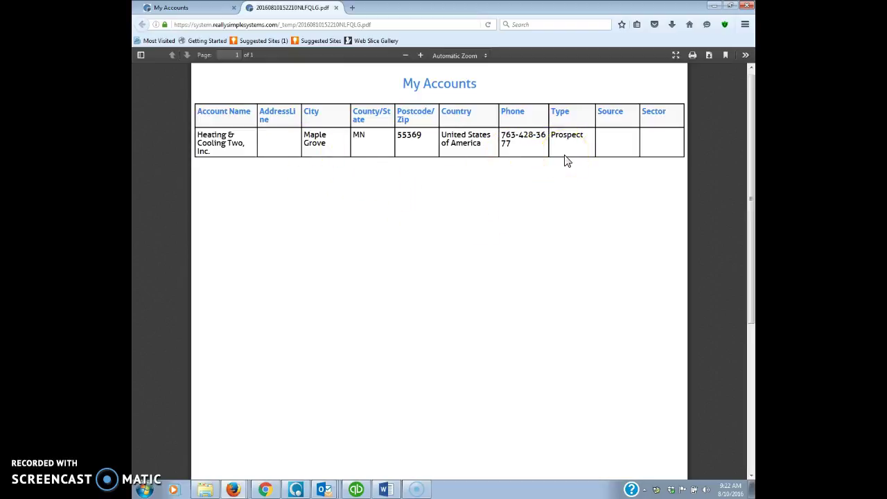
pyautogui.click(337, 7)
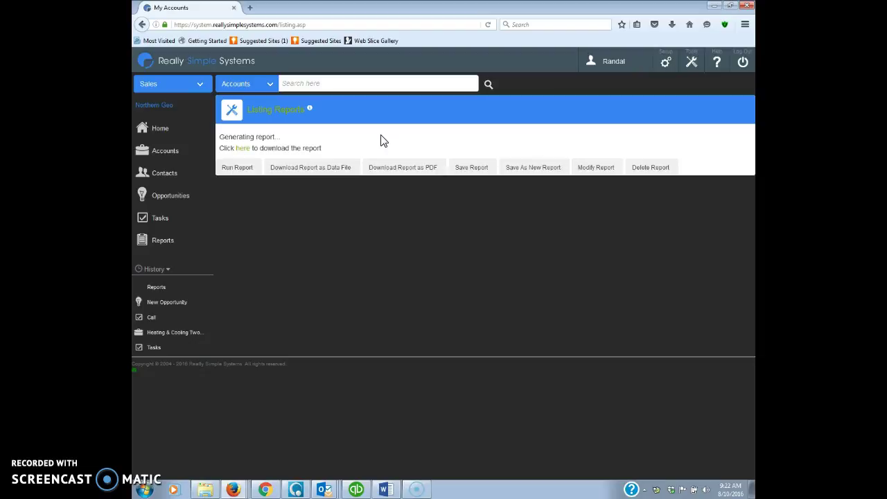
pyautogui.click(415, 207)
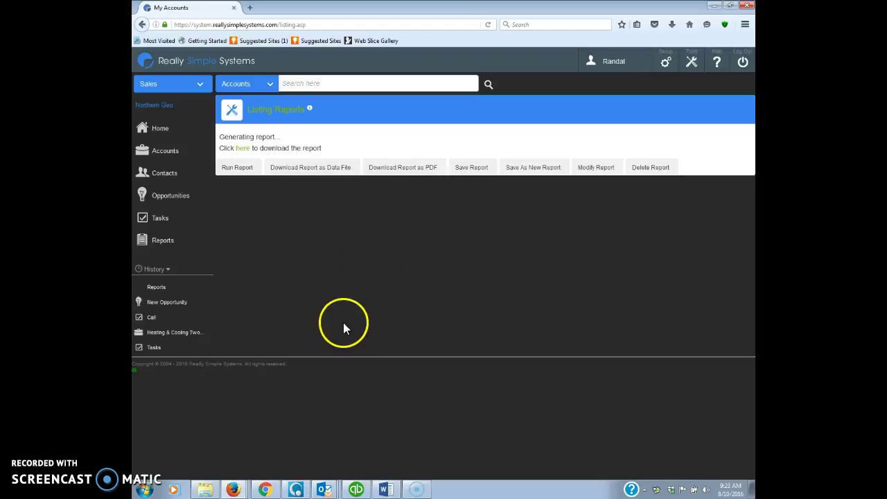